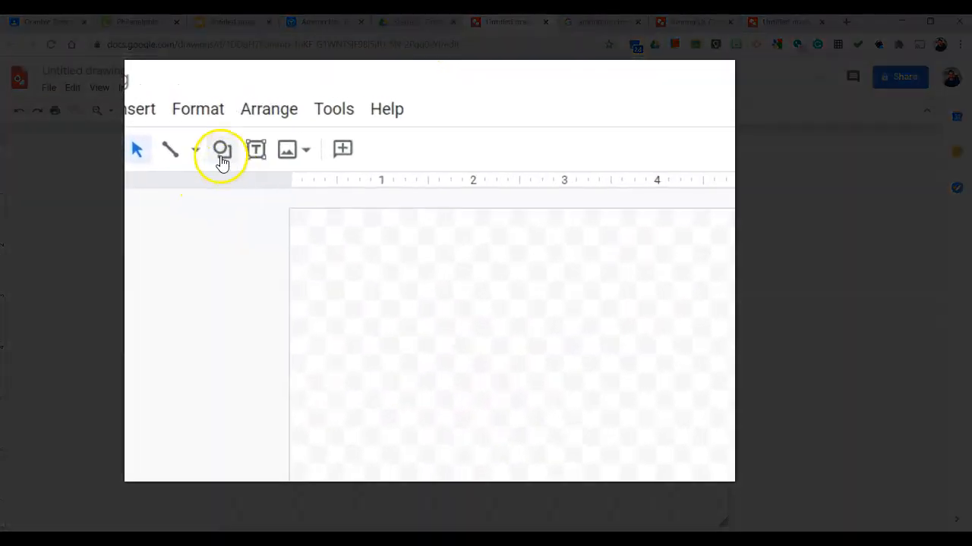
Draw a tall rounded rectangle about 3.5 wide and 5 high on the ruler, and round its corners fully into a capsule.
click(221, 158)
click(276, 191)
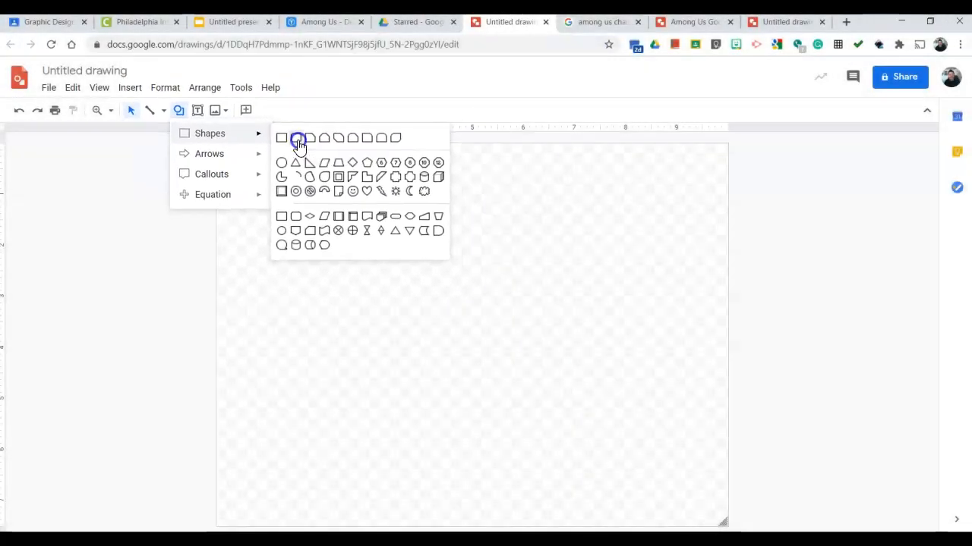
click(297, 142)
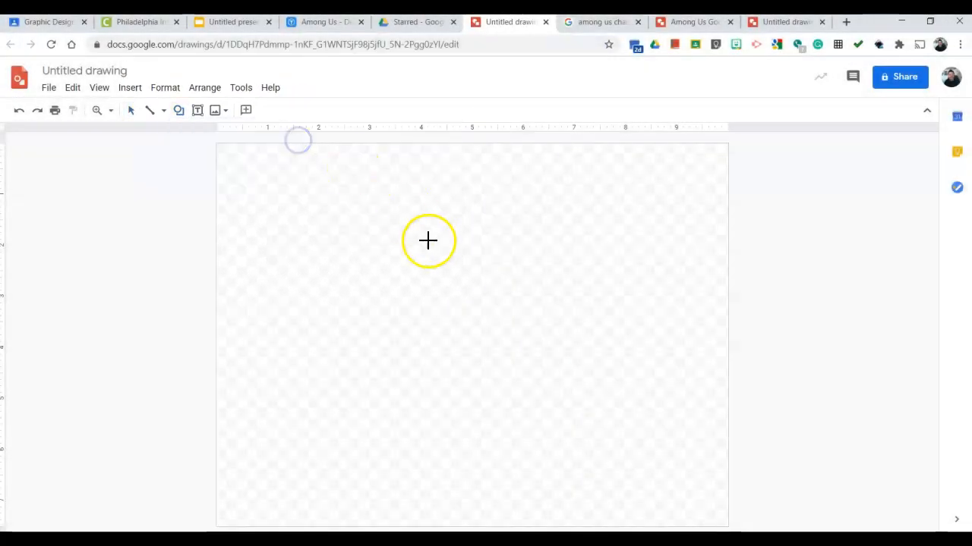
drag(371, 184, 550, 448)
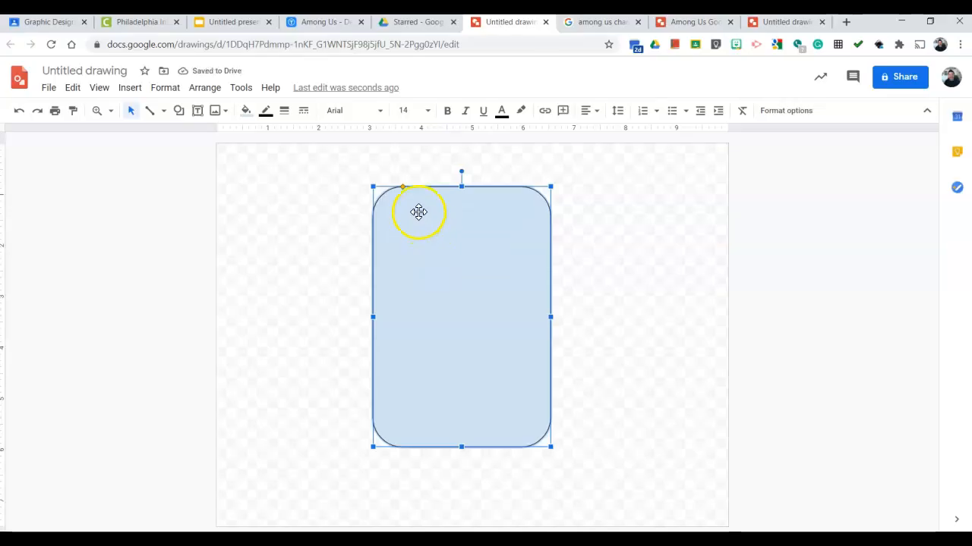
drag(401, 186, 444, 188)
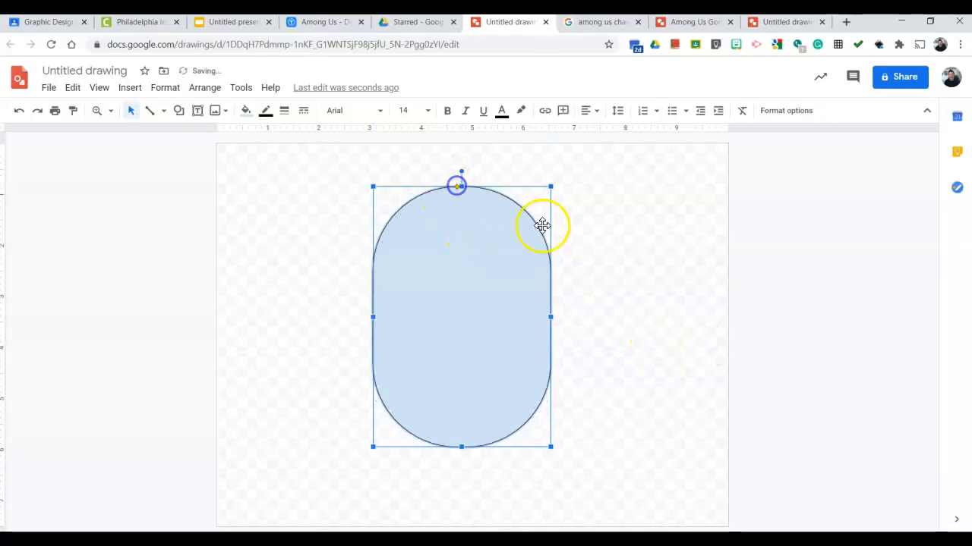
Move the capsule up into the upper middle of the canvas.
drag(510, 299, 514, 286)
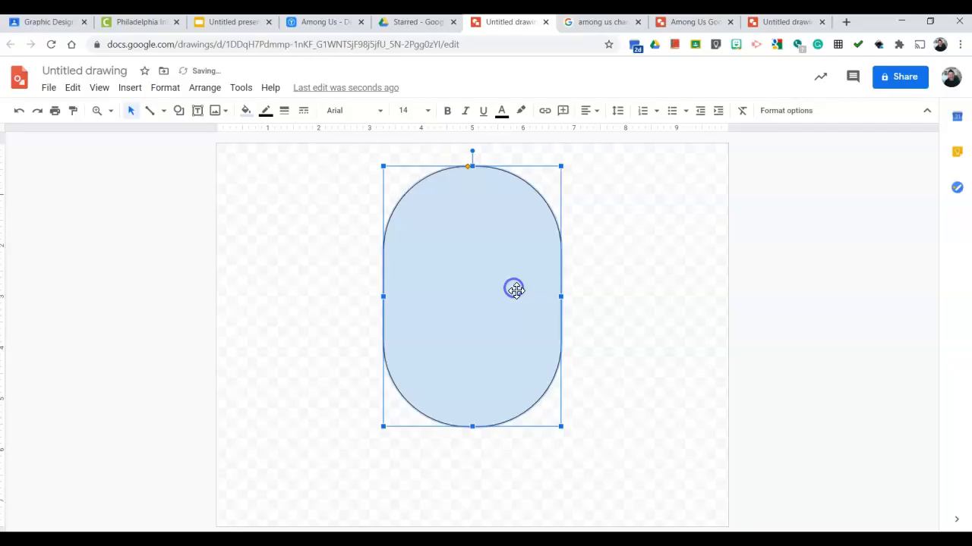
click(591, 299)
click(519, 293)
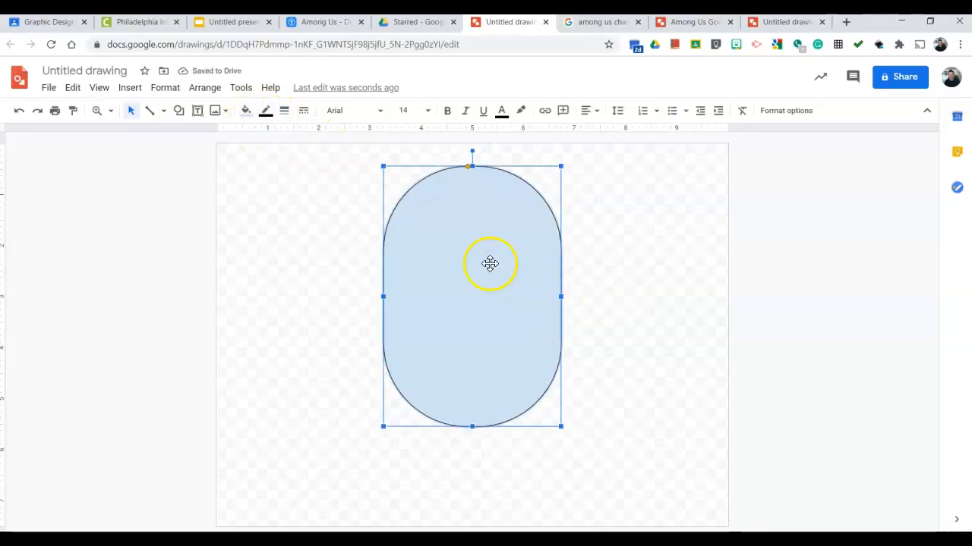
drag(489, 263, 484, 263)
Make the capsule's border transparent and fill it with a slightly dark solid red.
click(266, 110)
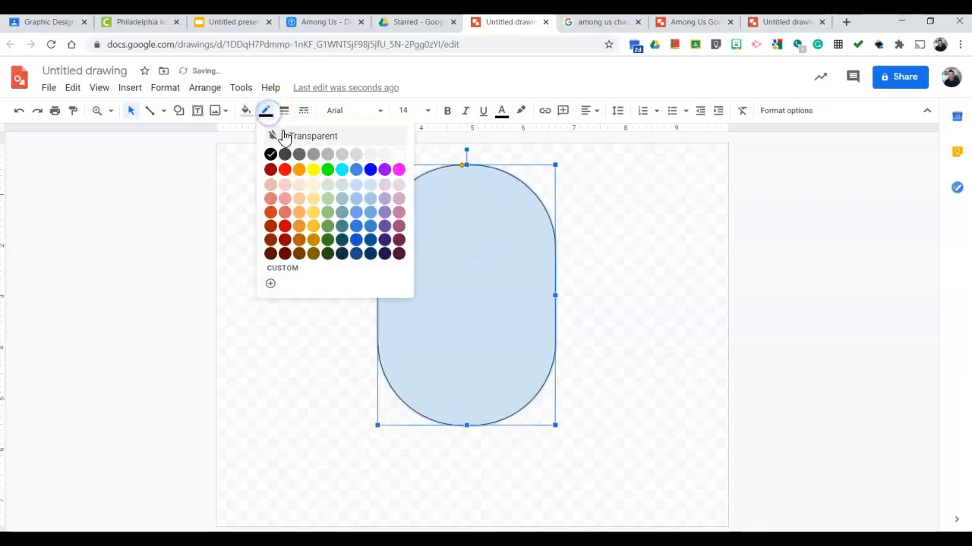
click(289, 136)
click(246, 115)
click(247, 114)
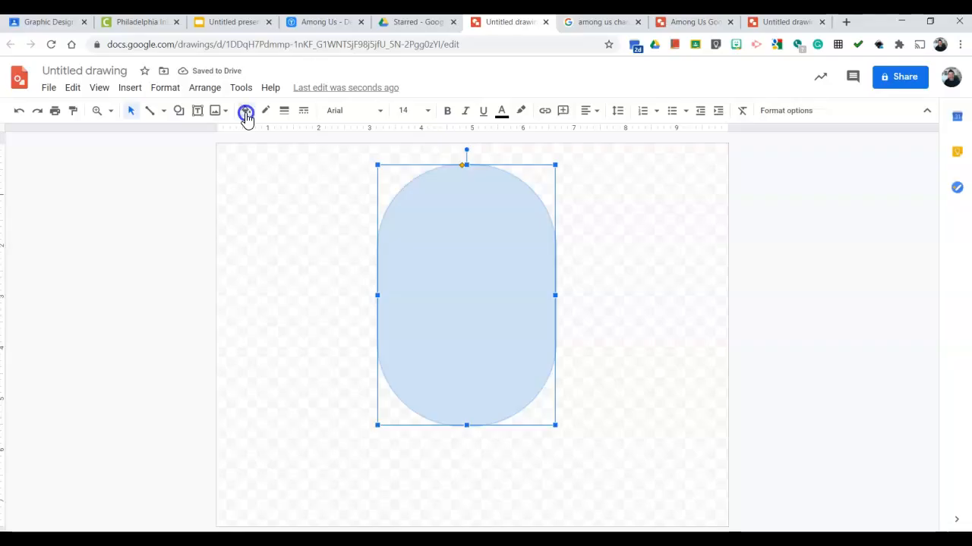
click(246, 114)
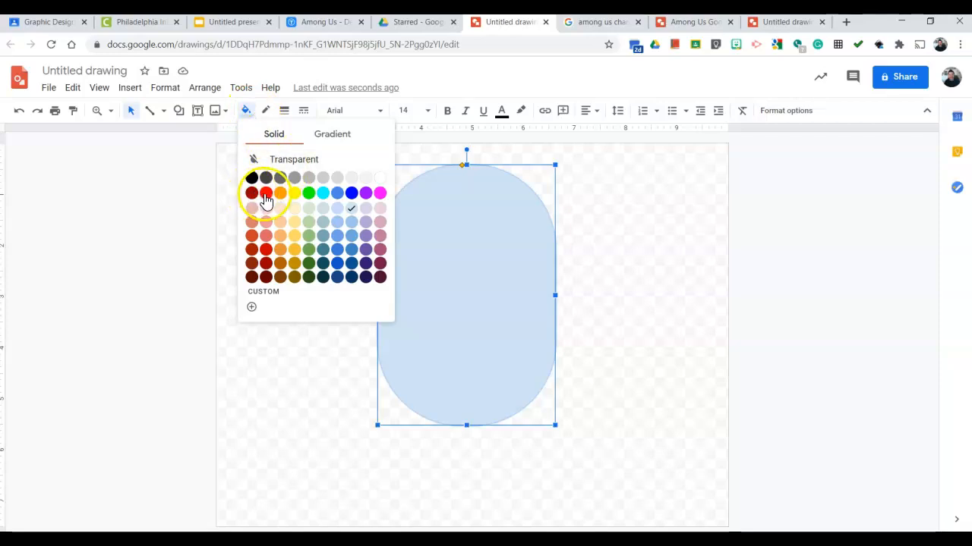
click(267, 250)
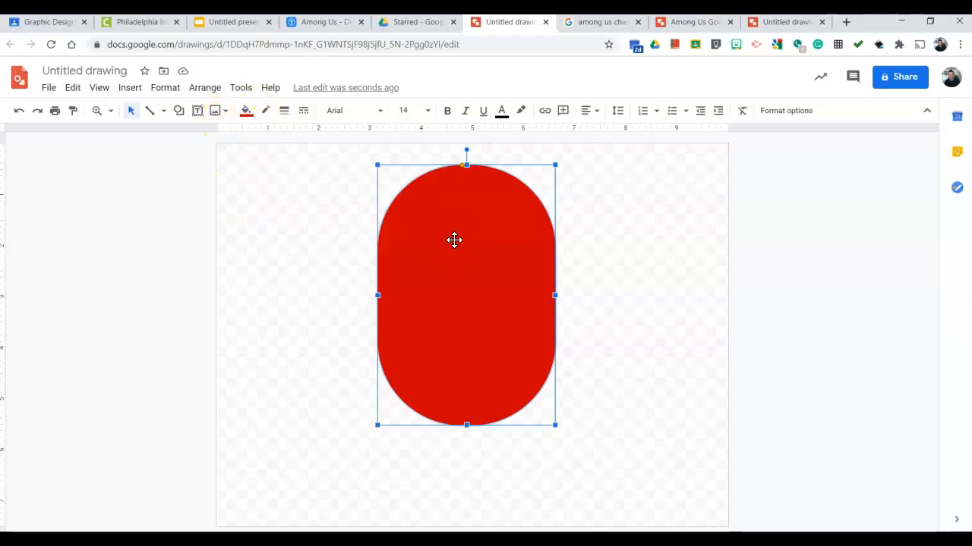
Duplicate the red capsule, shrink the copy to about half size, and place it at the body's lower right edge as a leg.
key(ctrl+d)
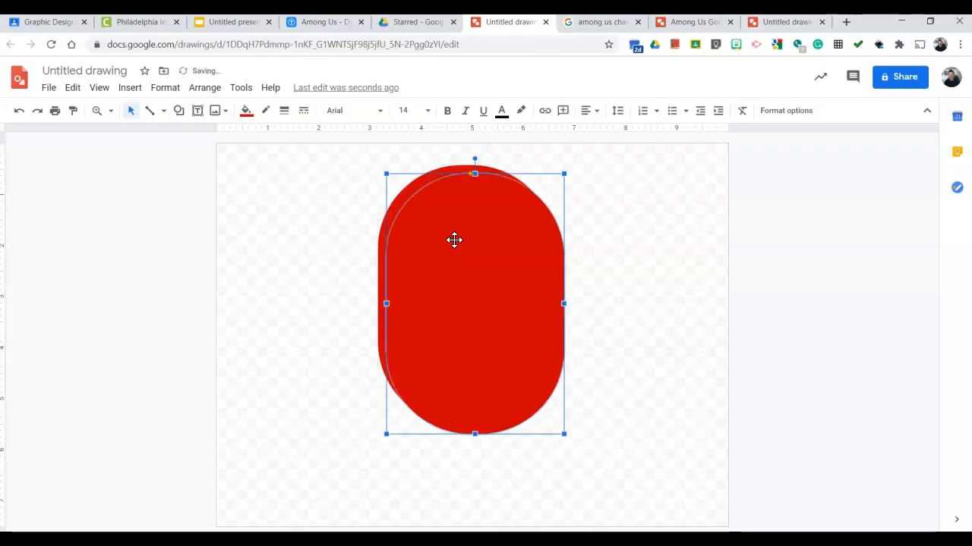
click(73, 87)
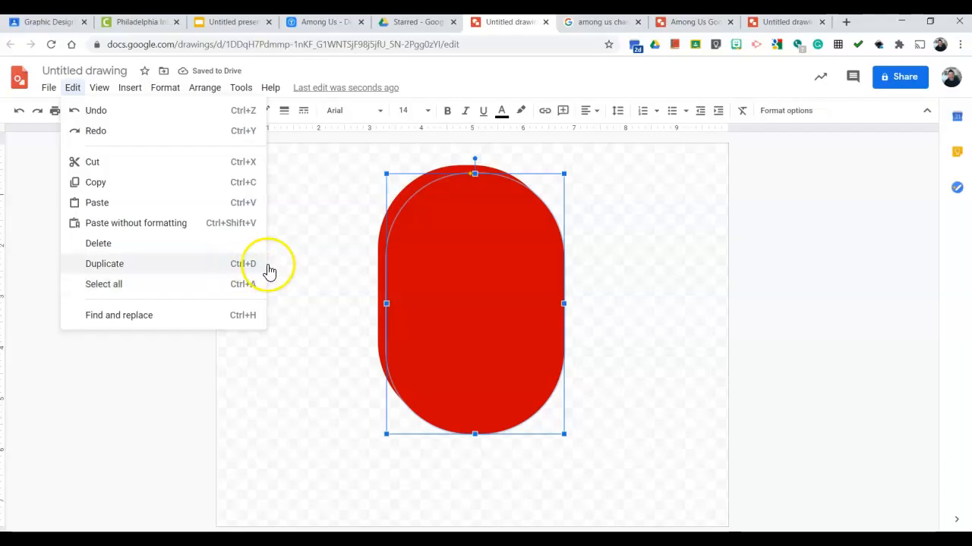
drag(386, 171, 484, 303)
drag(536, 360, 530, 365)
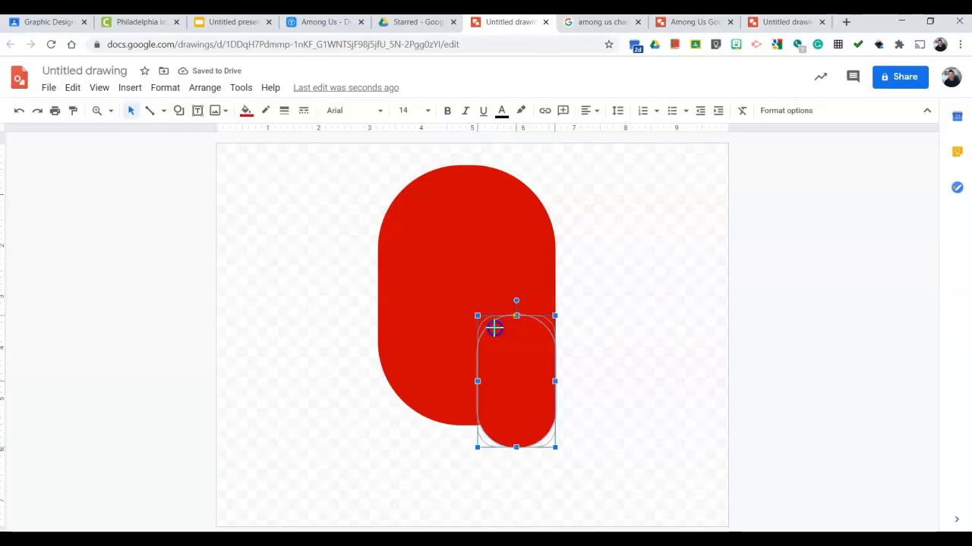
Reduce the leg's corner rounding, narrow it from its inner side, and lower it slightly below the body.
drag(490, 328, 489, 331)
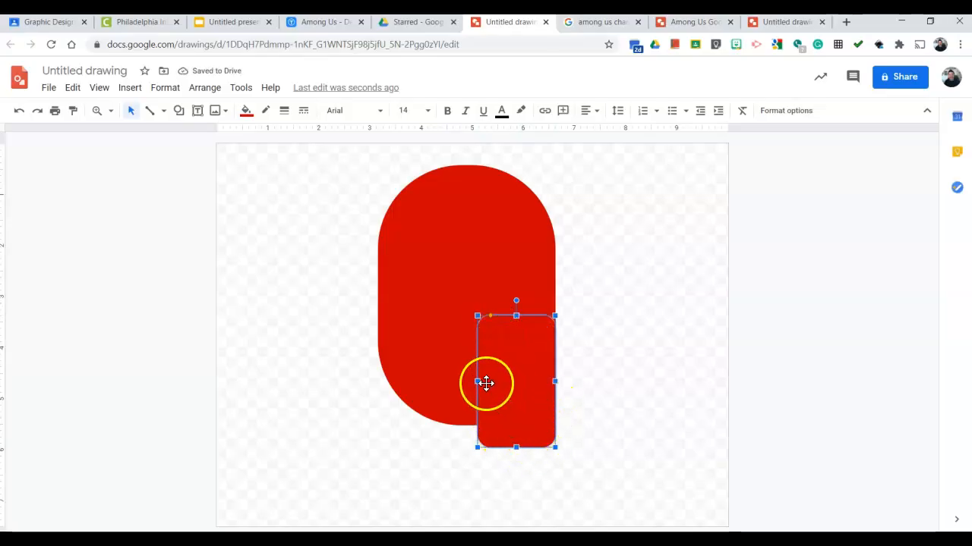
drag(481, 382, 494, 380)
click(582, 384)
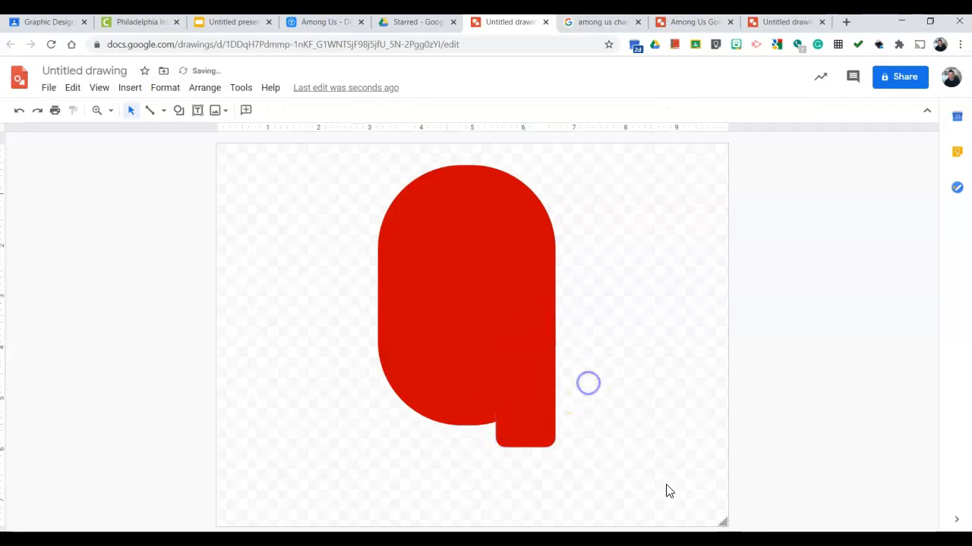
drag(523, 432, 525, 442)
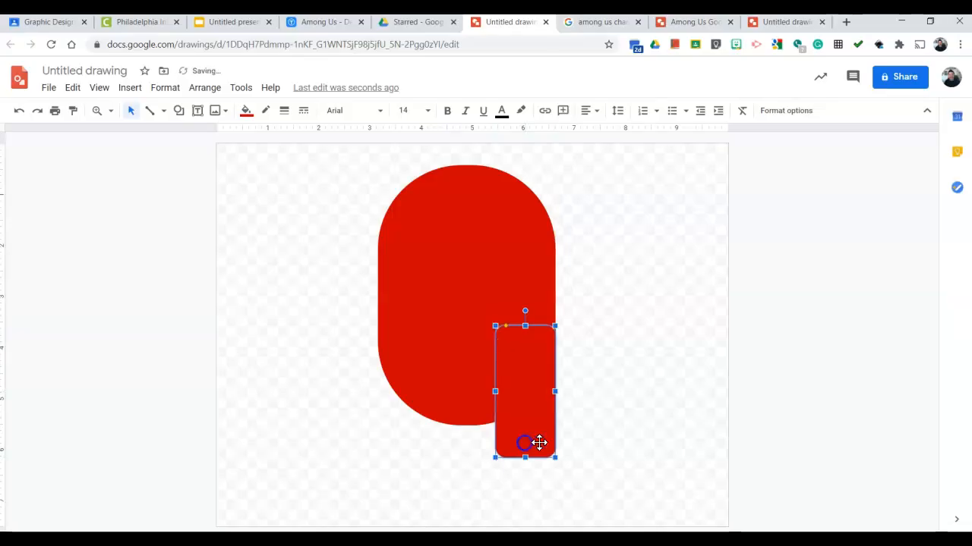
click(592, 397)
Duplicate the leg and align the copy with the body's left edge at the same height.
click(551, 415)
drag(532, 423, 528, 400)
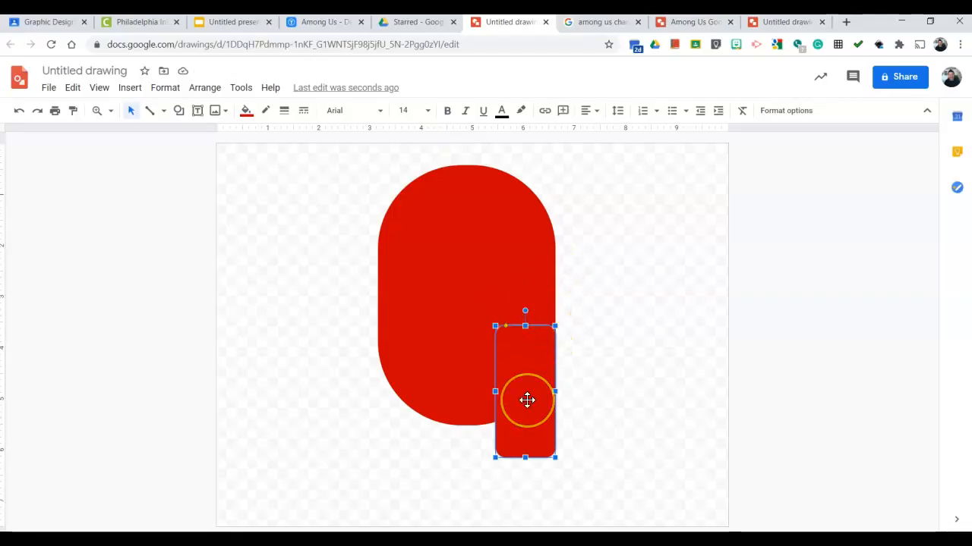
key(ctrl+d)
drag(521, 403, 409, 419)
click(637, 312)
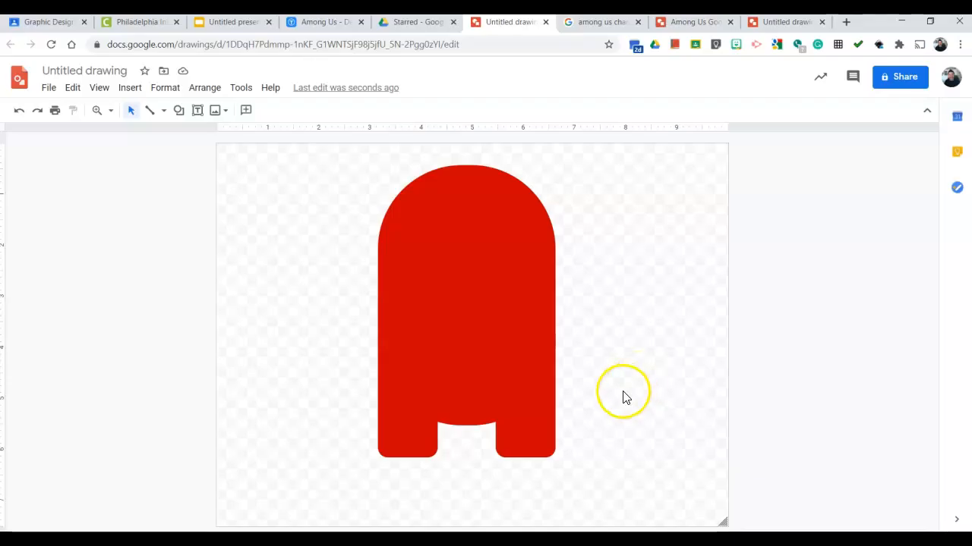
Give the body and both legs together a black 24px border.
click(423, 200)
drag(605, 426, 408, 326)
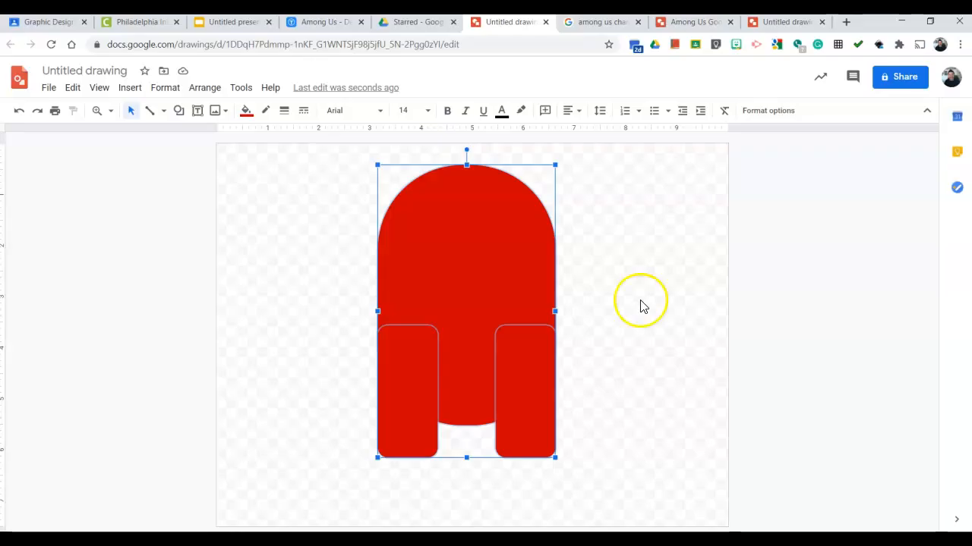
click(265, 111)
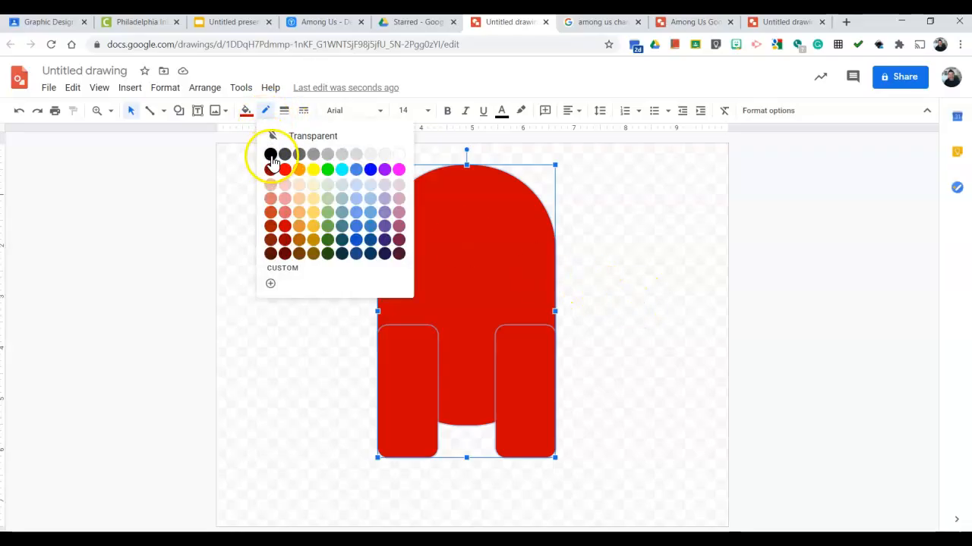
click(271, 156)
click(284, 111)
click(311, 279)
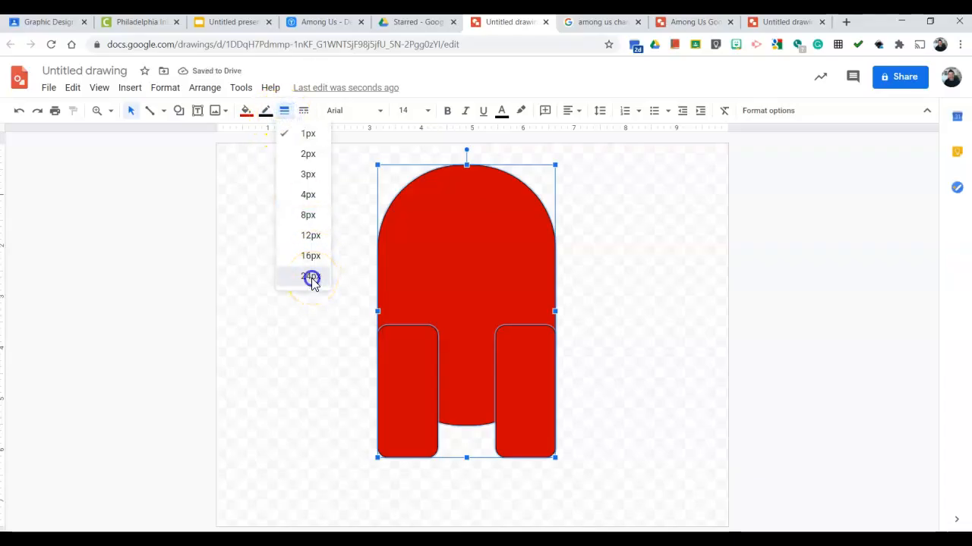
click(600, 308)
click(369, 274)
click(683, 330)
drag(592, 387, 409, 289)
click(708, 343)
key(ctrl+a)
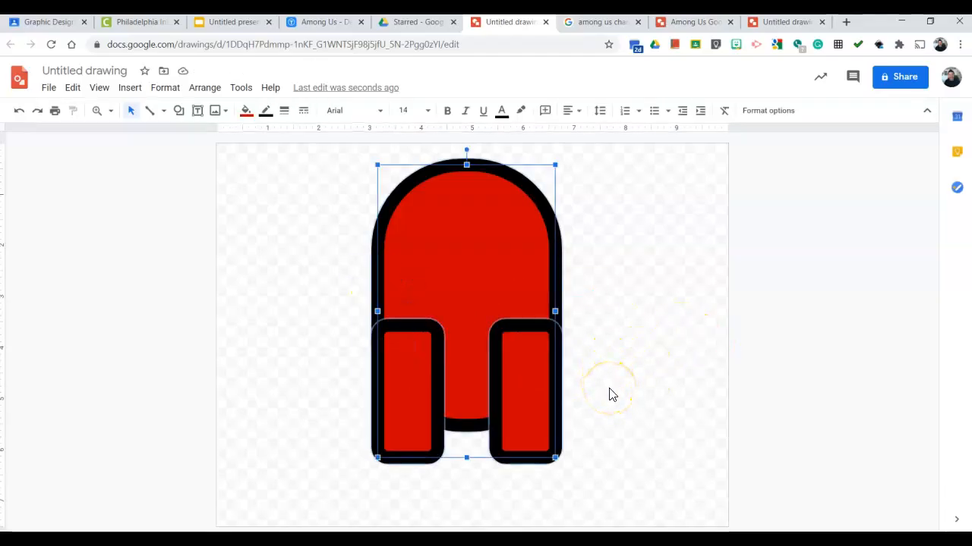
click(611, 392)
drag(463, 329, 411, 281)
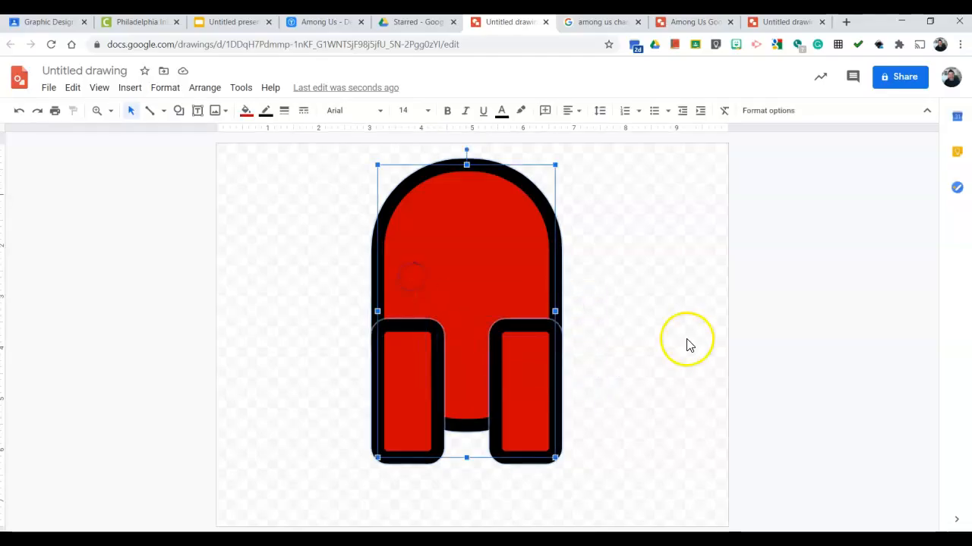
click(597, 329)
Duplicate the outlined body and both legs, and make the copies' borders transparent.
drag(596, 381, 331, 262)
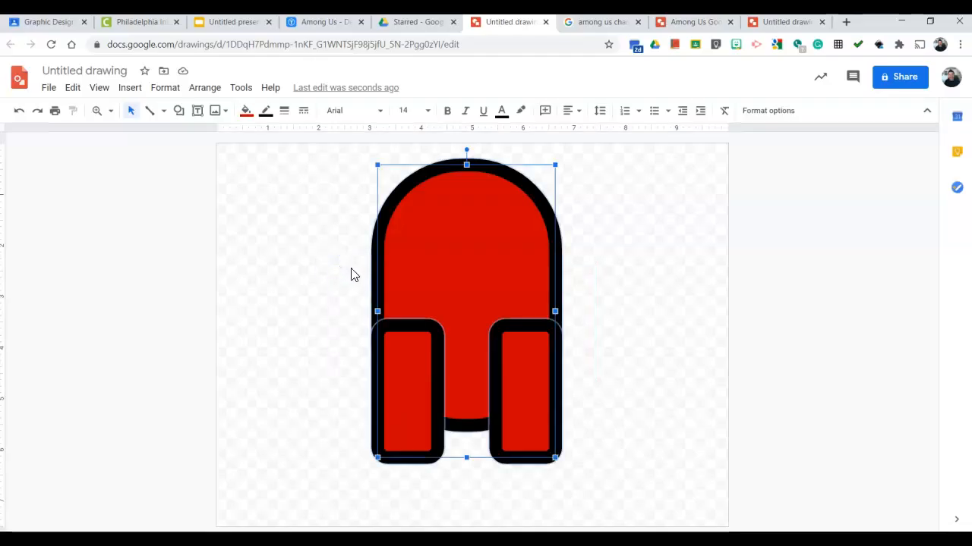
key(ctrl+d)
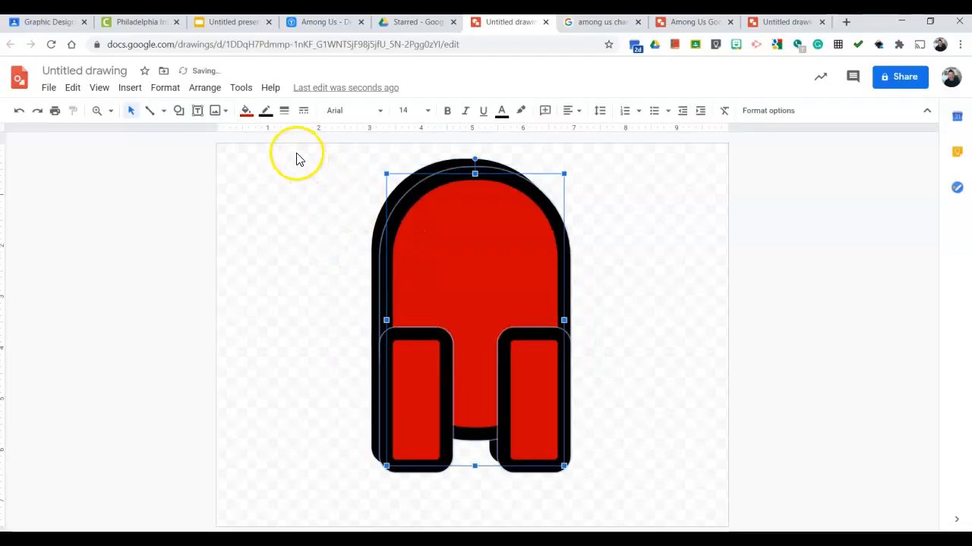
click(265, 112)
click(300, 138)
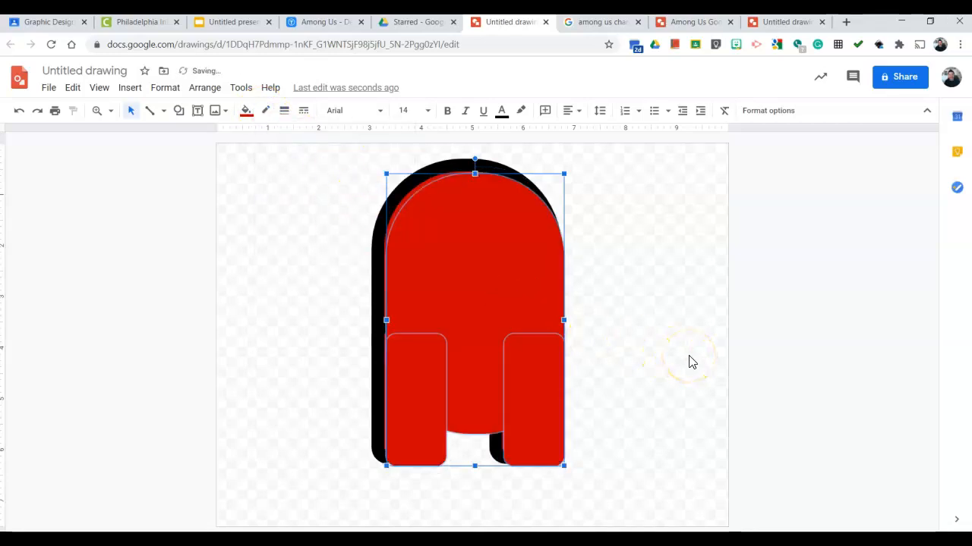
Group the borderless red copies and nudge the group up and left to sit exactly over the black-outlined shapes.
right_click(508, 308)
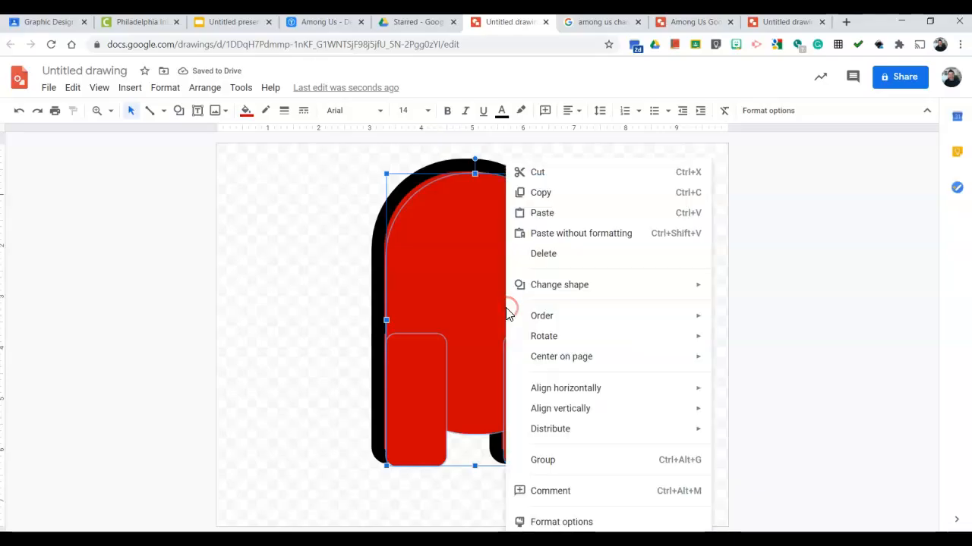
click(565, 457)
key(Up)
key(Left)
key(Left)
key(Up)
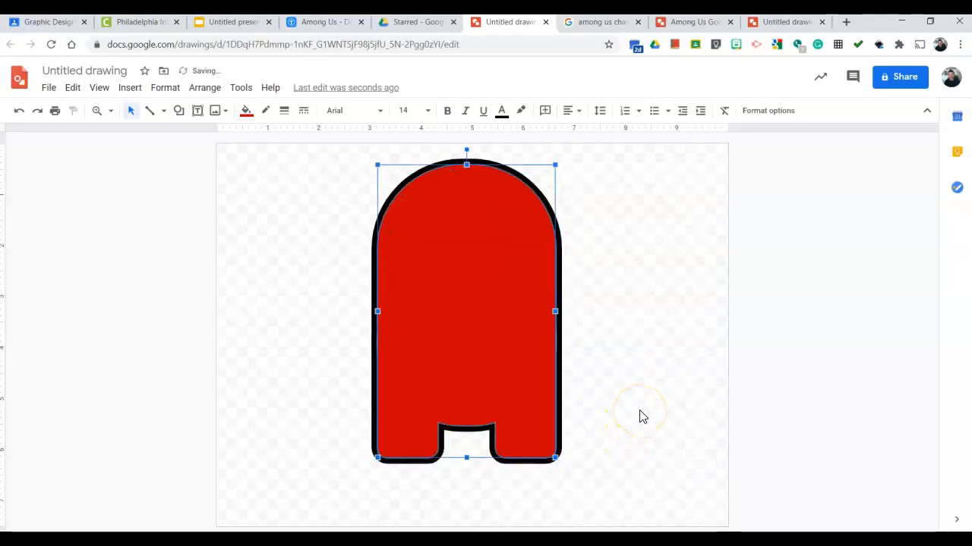
click(648, 453)
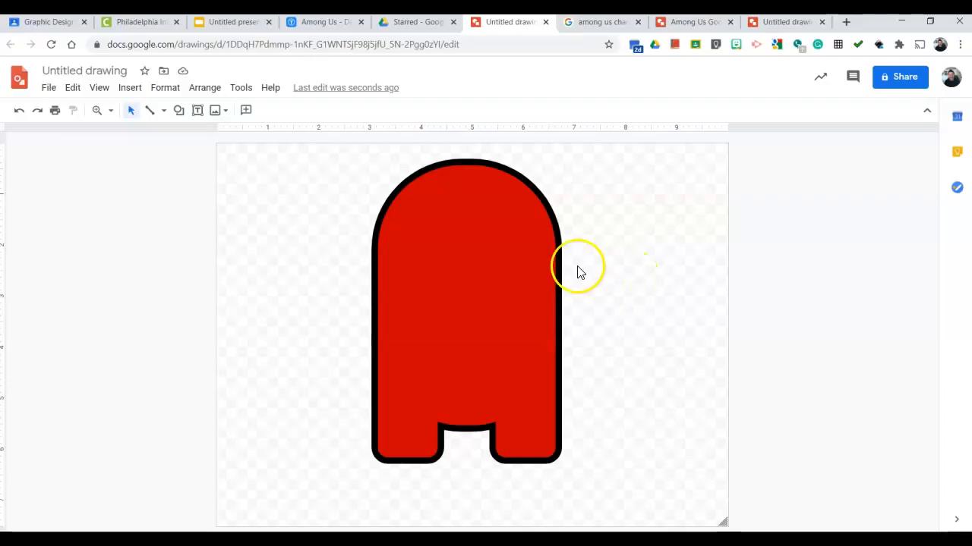
Draw a rounded rectangle about 2.4 wide and 3.4 high on the ruler as a visor, positioned over the body's upper right.
click(178, 110)
click(197, 133)
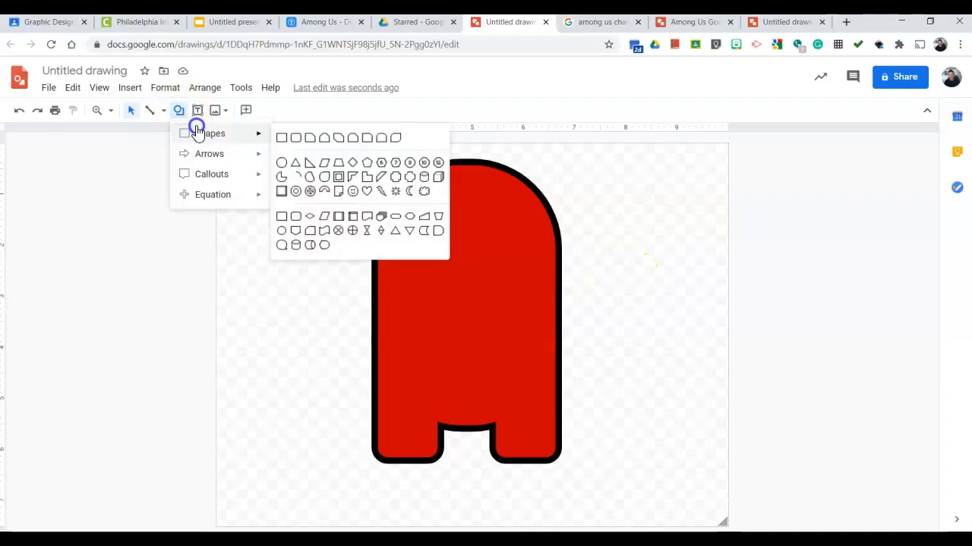
click(296, 139)
drag(439, 190, 559, 362)
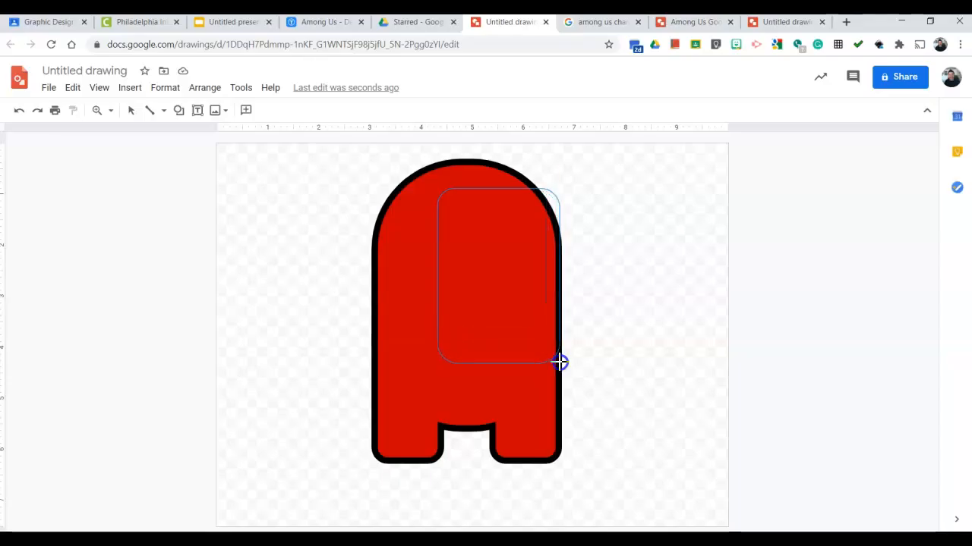
drag(531, 329, 506, 296)
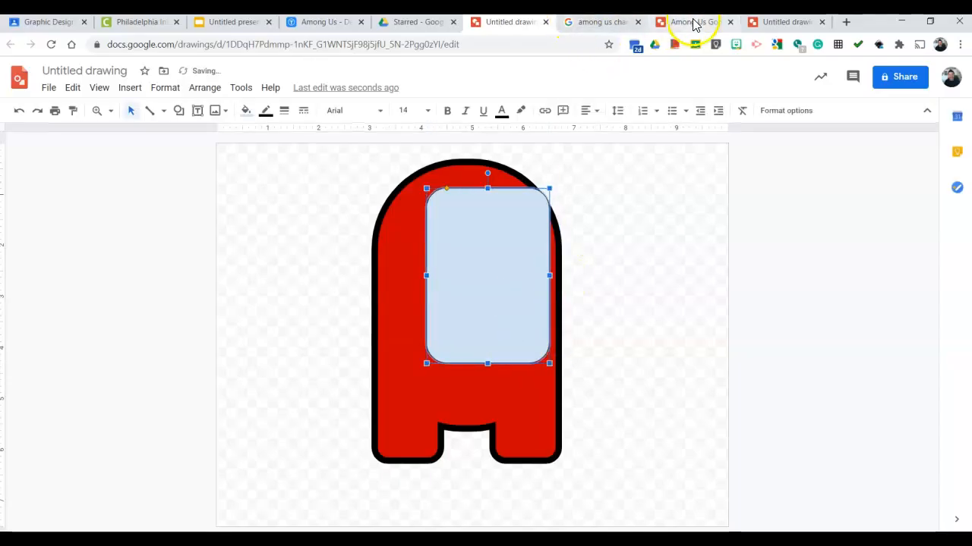
Check the visor in the finished Among Us Google Drawing, fully round the new visor's corners, and shift it up slightly.
click(692, 21)
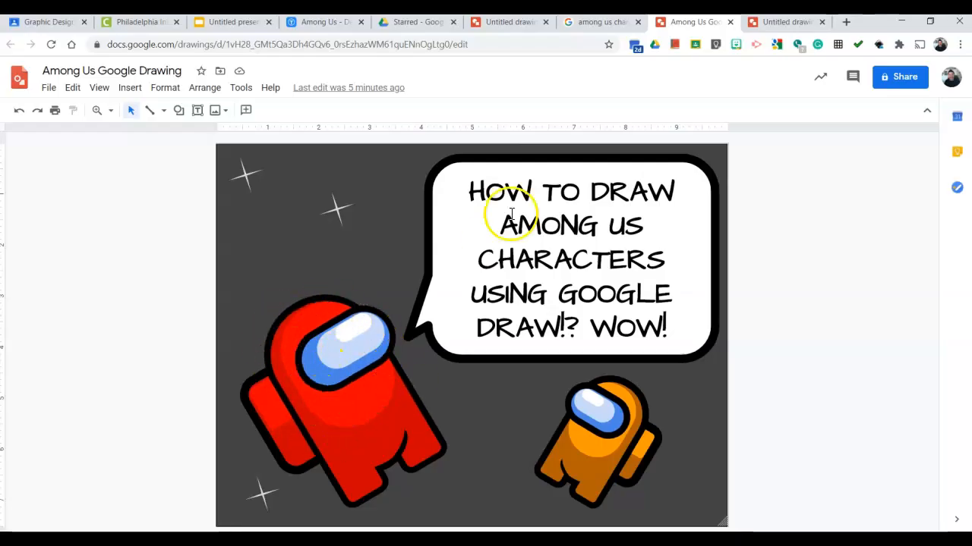
click(519, 22)
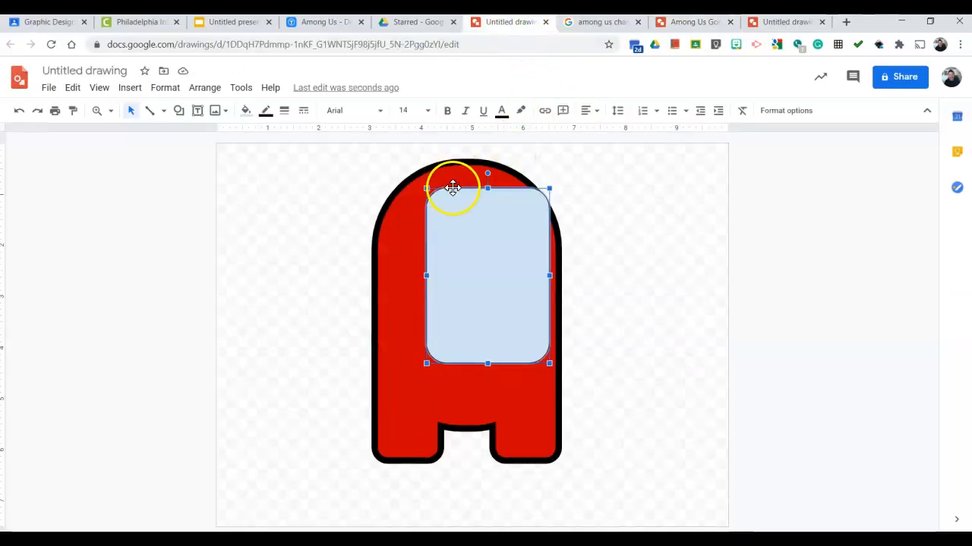
drag(448, 188, 488, 188)
drag(505, 229, 504, 217)
click(246, 111)
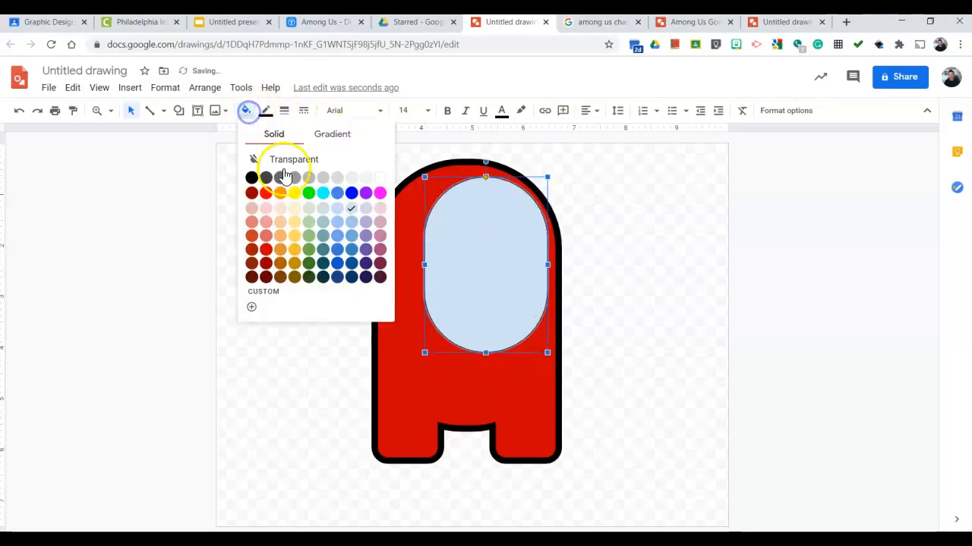
click(263, 191)
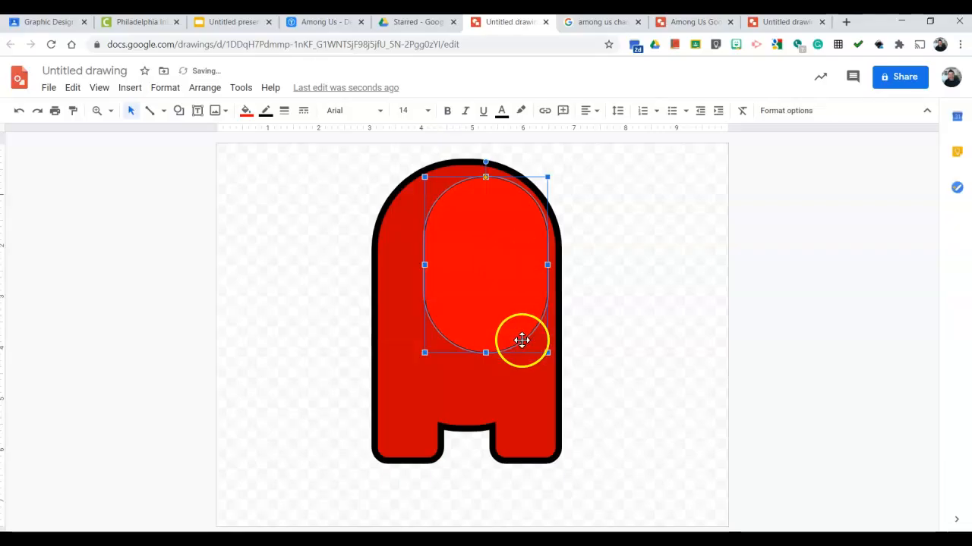
drag(485, 352, 486, 368)
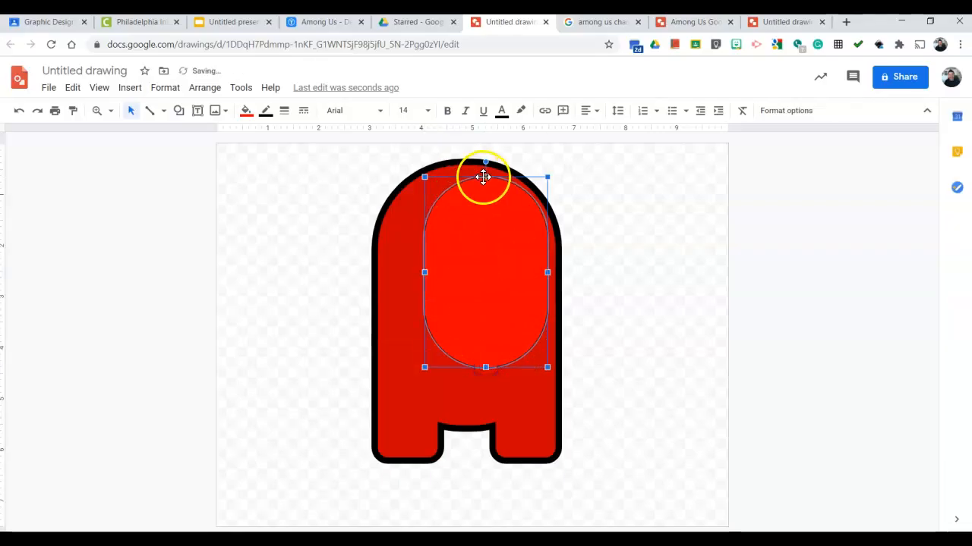
drag(486, 177, 477, 177)
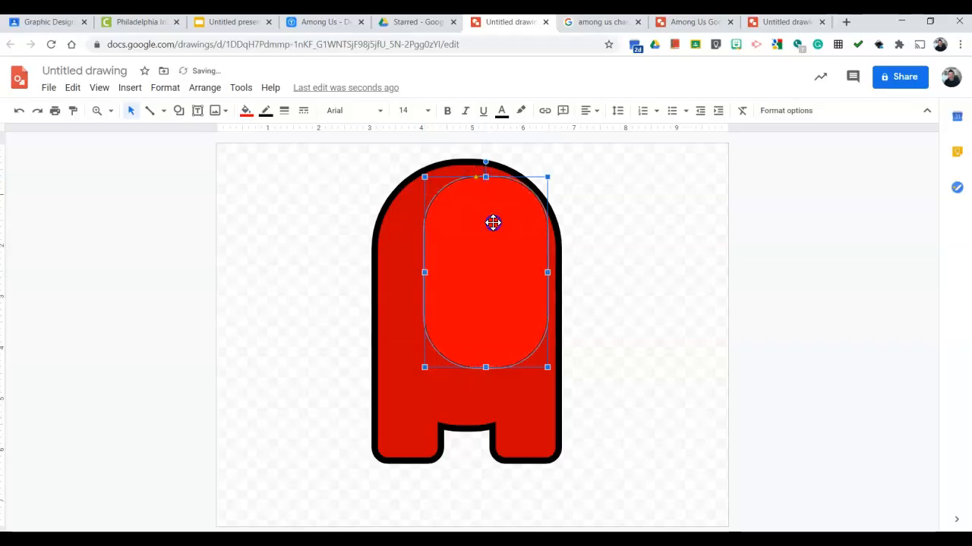
Delete the rounded shape over the body, and ungroup the borderless red body and legs.
drag(493, 222, 490, 224)
key(Delete)
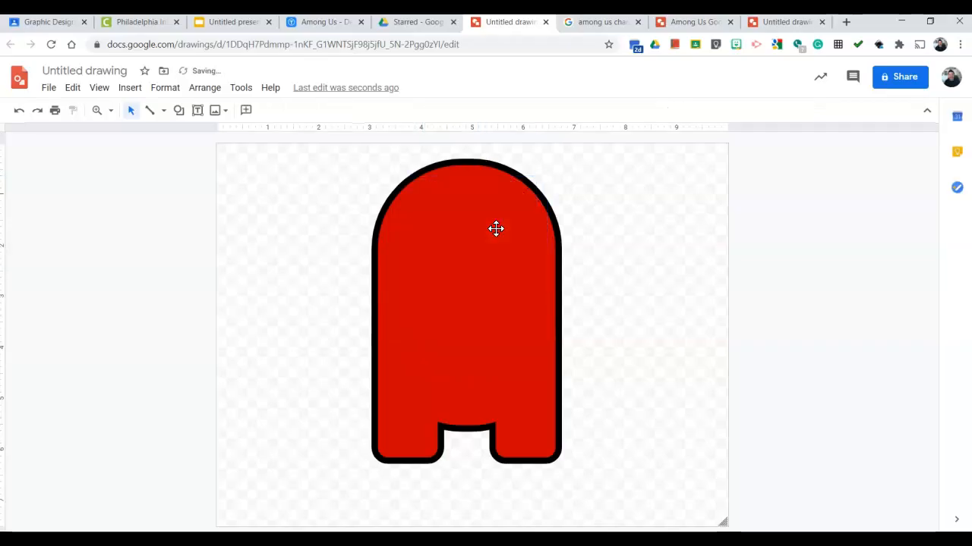
click(495, 228)
right_click(486, 233)
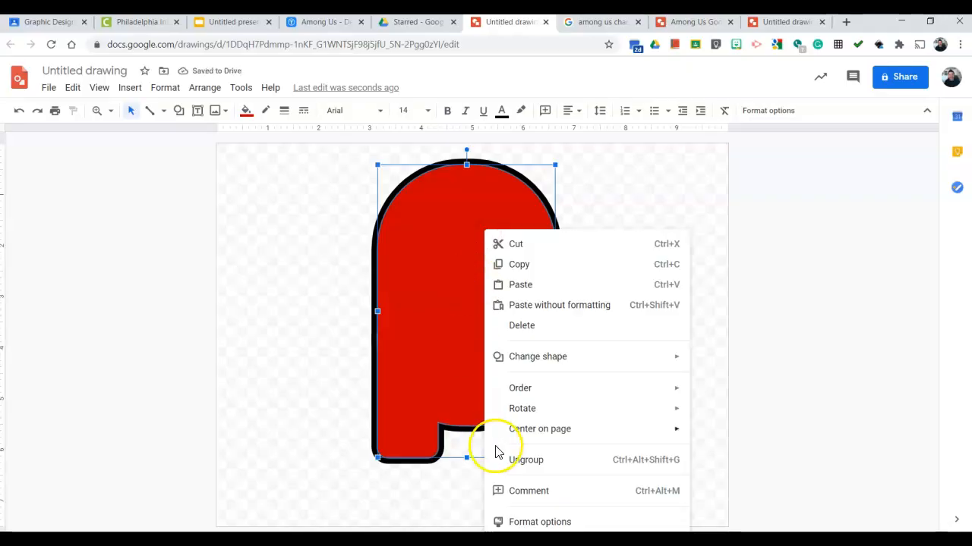
click(532, 462)
click(690, 315)
Duplicate the borderless red body and shrink the copy to about 2.8 wide and 3.8 high on the ruler over the body's upper right.
click(509, 282)
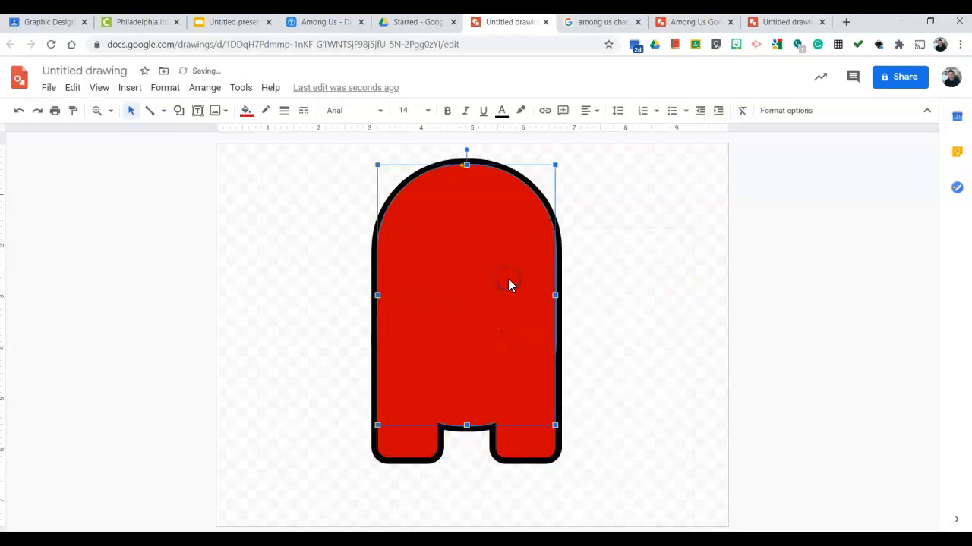
key(ctrl+d)
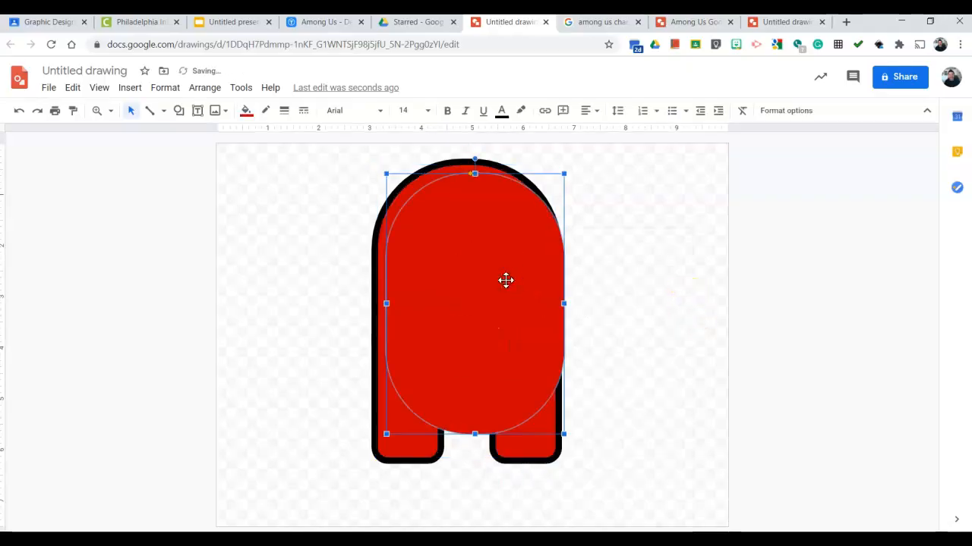
drag(500, 279, 492, 271)
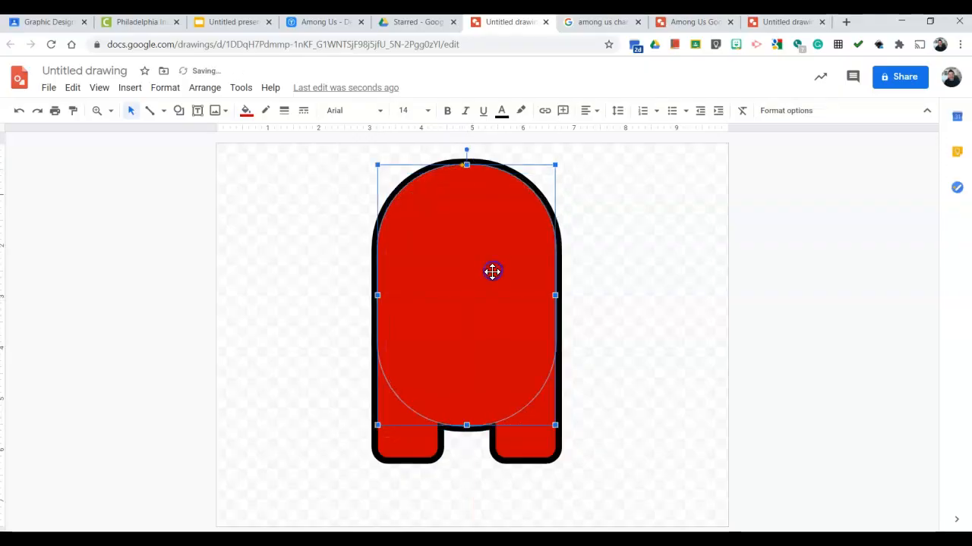
drag(467, 425, 472, 359)
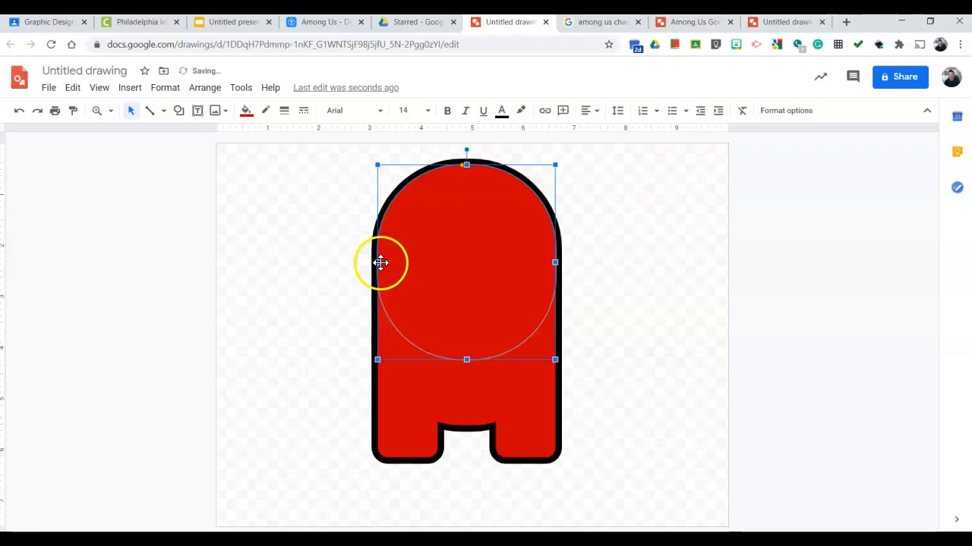
drag(376, 262, 464, 290)
Fill the smaller body copy with bright red as a highlight.
click(248, 111)
click(269, 191)
click(749, 306)
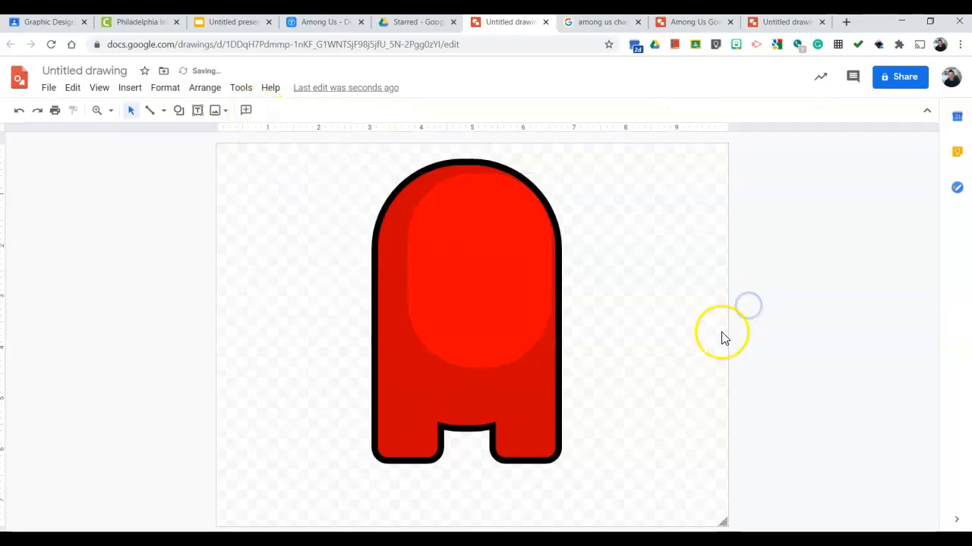
Group the body, legs and highlight, and shift the group down slightly.
drag(620, 484, 317, 225)
right_click(486, 241)
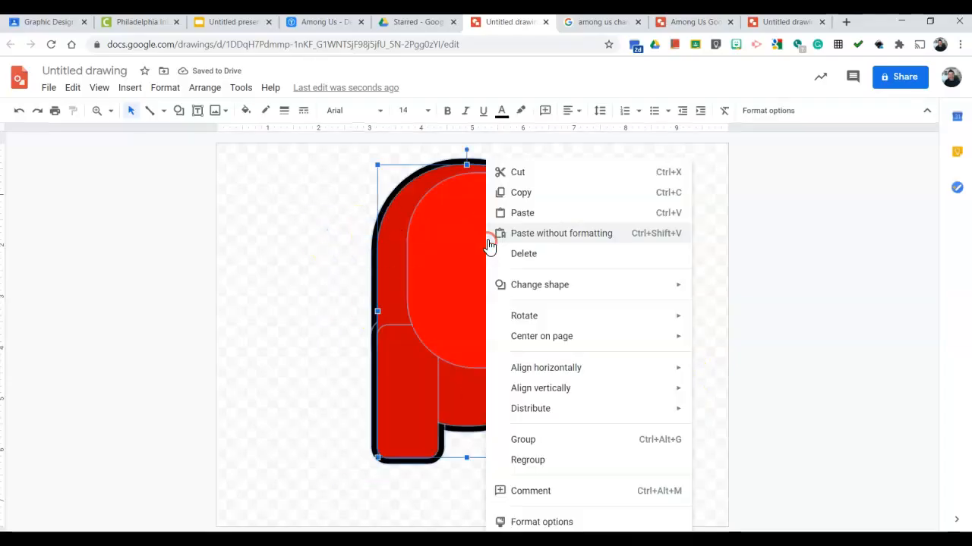
click(558, 441)
click(613, 417)
drag(557, 396, 510, 377)
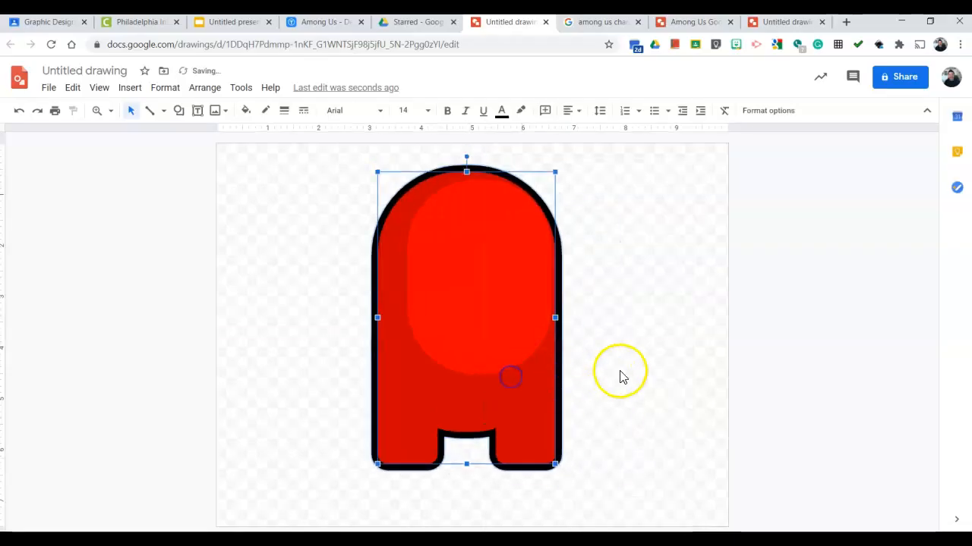
click(621, 377)
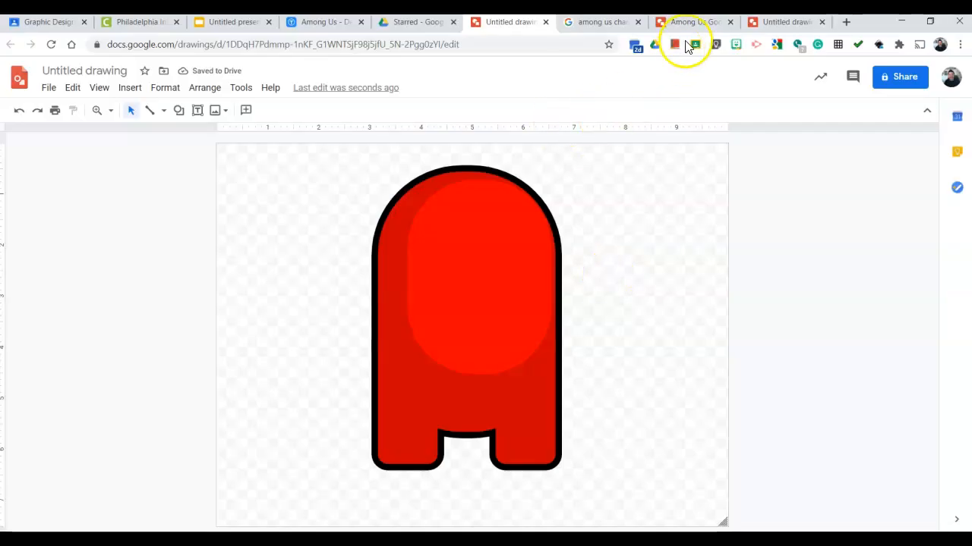
Check the backpack in the finished Among Us Google Drawing, and draw a rounded rectangle about 1.5 wide and 3.3 high over the body's left edge.
click(689, 25)
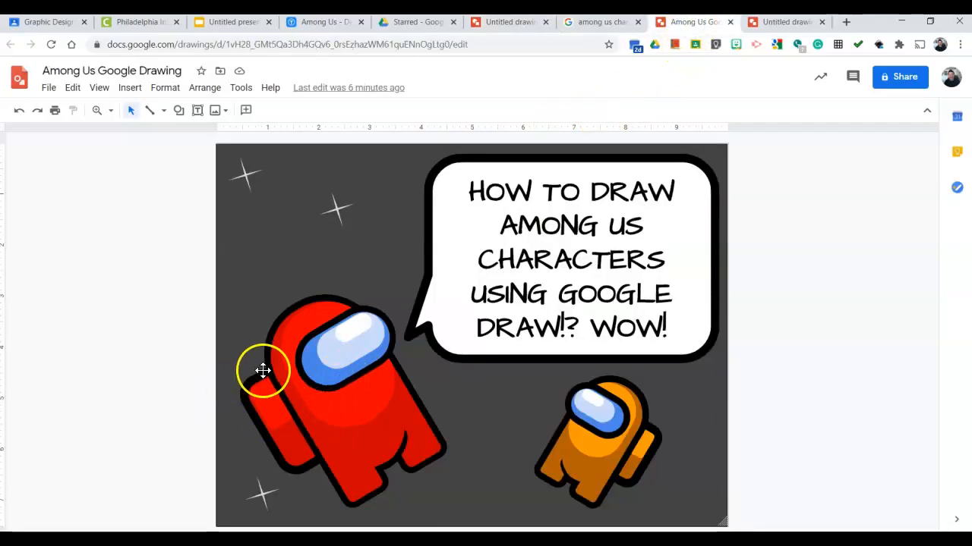
click(490, 31)
click(179, 111)
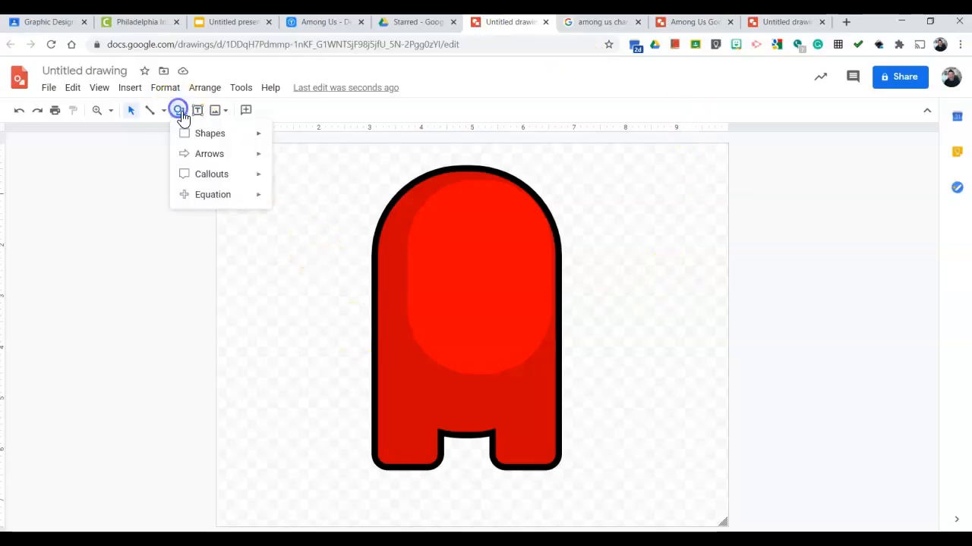
click(211, 134)
click(301, 140)
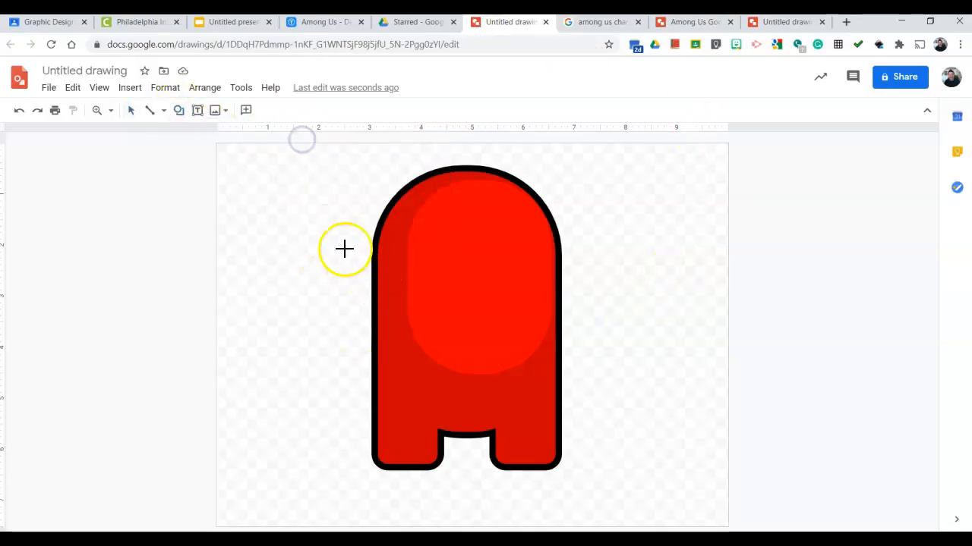
drag(415, 411, 416, 412)
drag(382, 347, 360, 343)
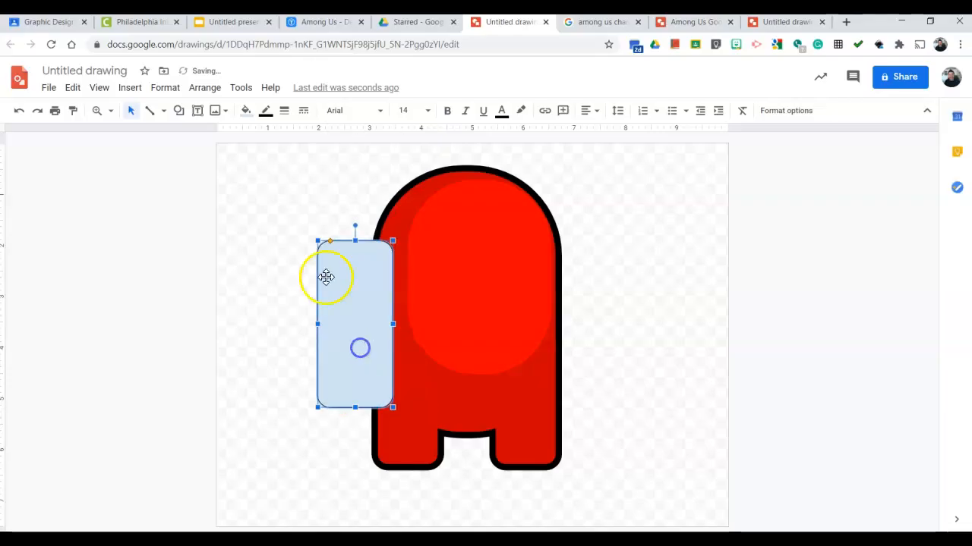
Round the backpack's corners further and fill it with the body's darker red.
drag(345, 241, 346, 250)
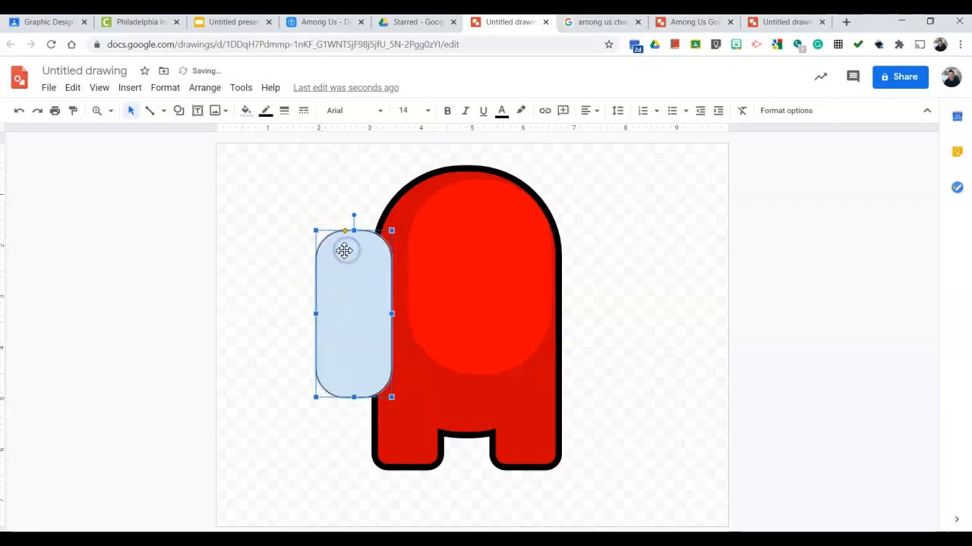
click(247, 113)
click(270, 250)
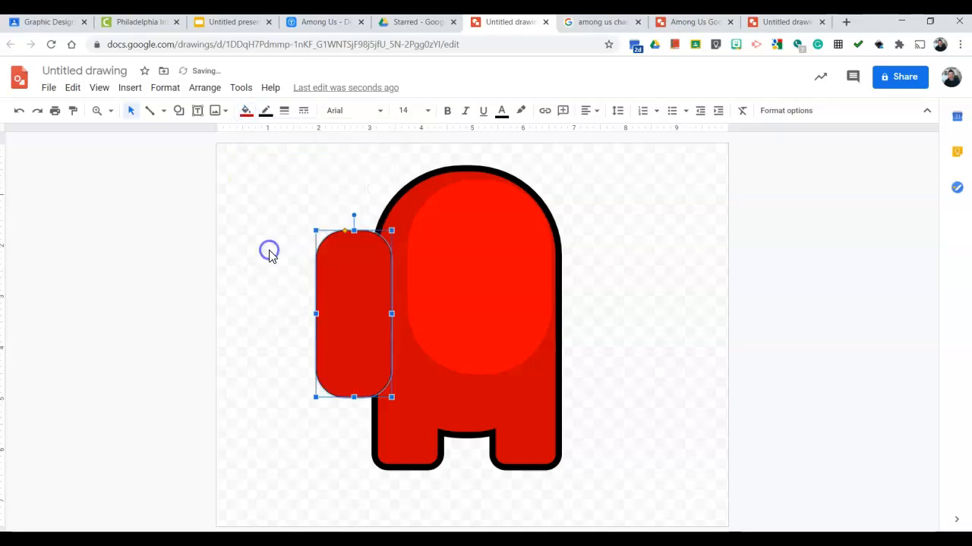
Move the backpack left, clear of the body, and give it a thick black border.
drag(342, 273, 315, 268)
click(268, 111)
click(283, 110)
click(317, 257)
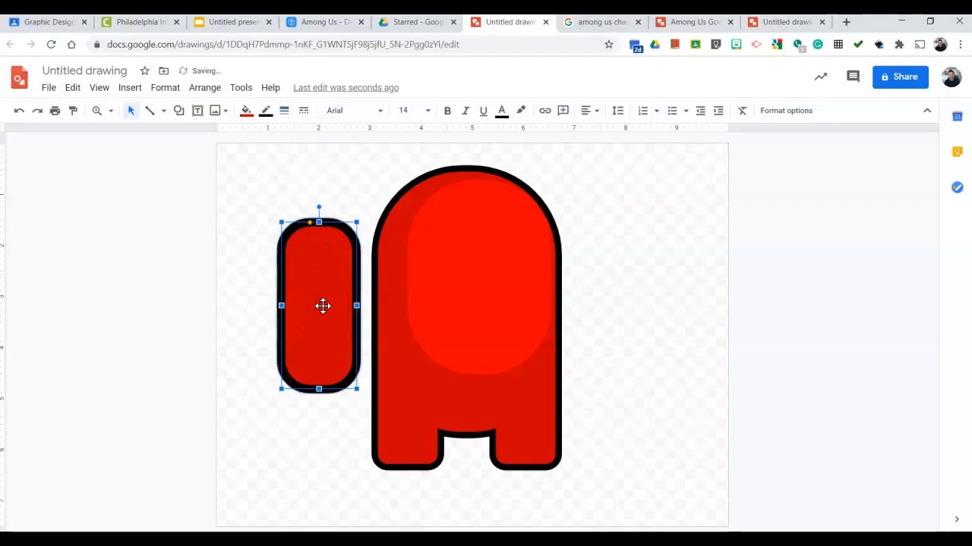
Duplicate the backpack, make the copy's border transparent, and shrink it to about 1.1 wide and 1.7 high within the backpack's upper part.
key(ctrl+d)
click(266, 114)
click(278, 135)
drag(332, 398, 326, 335)
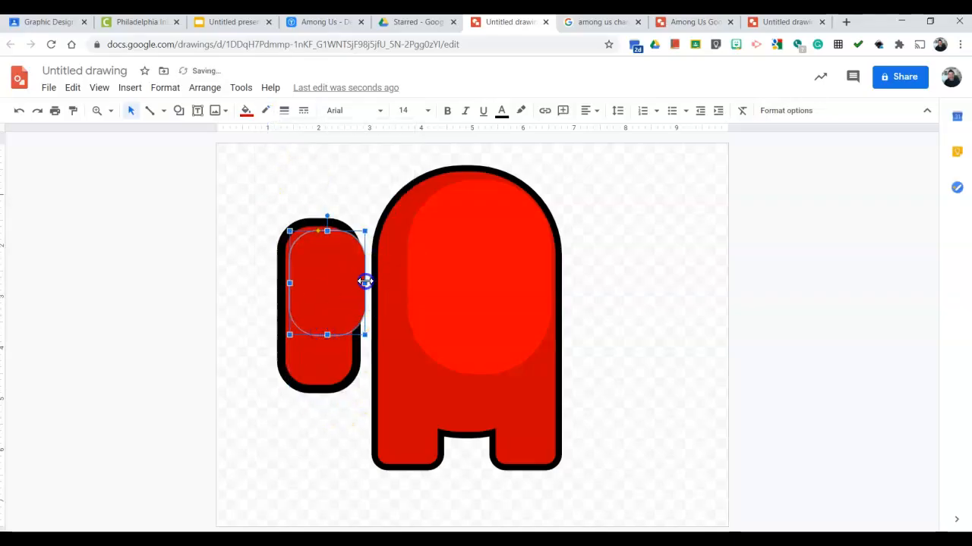
drag(346, 279, 340, 279)
drag(328, 313, 327, 315)
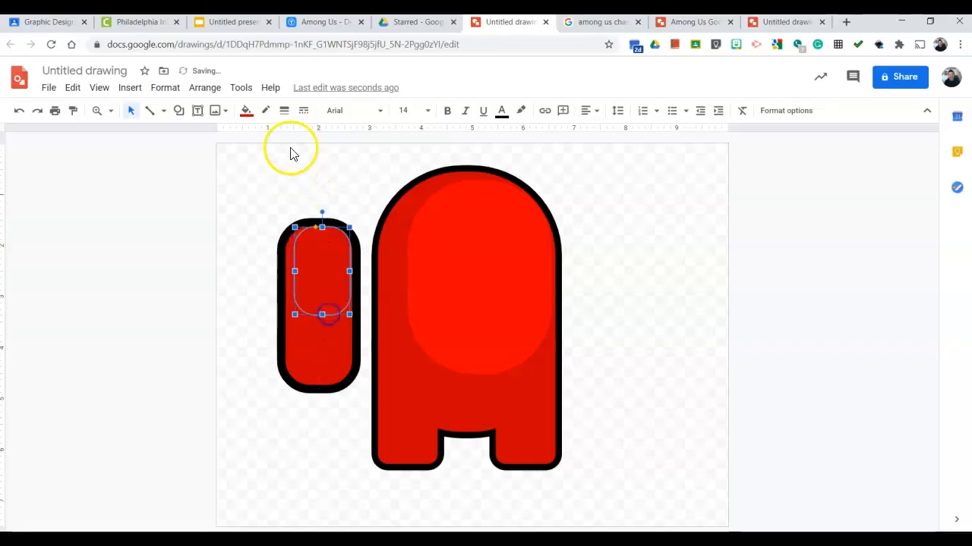
Fill the small backpack copy with bright red and fit it just inside the backpack's upper outline.
click(246, 111)
click(261, 191)
click(275, 175)
click(320, 254)
drag(320, 254, 324, 246)
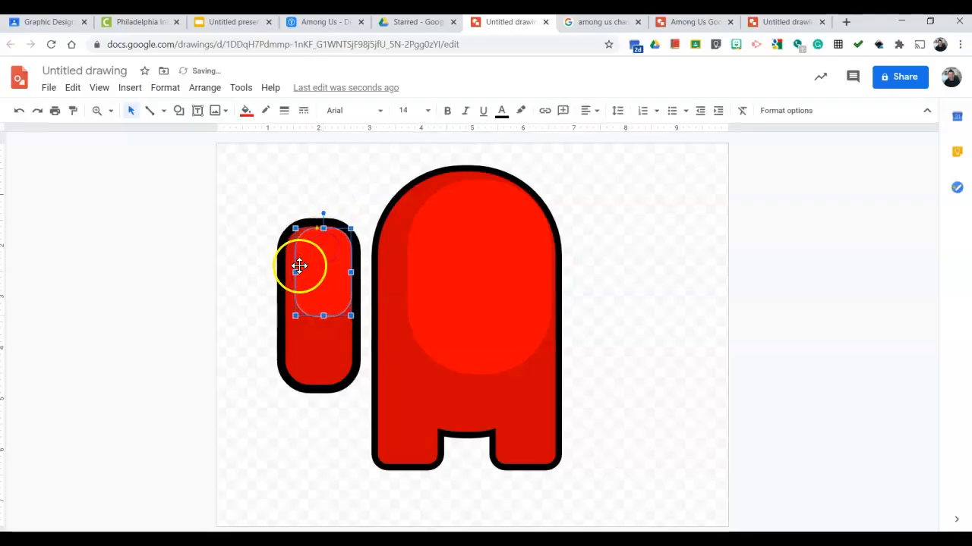
click(264, 190)
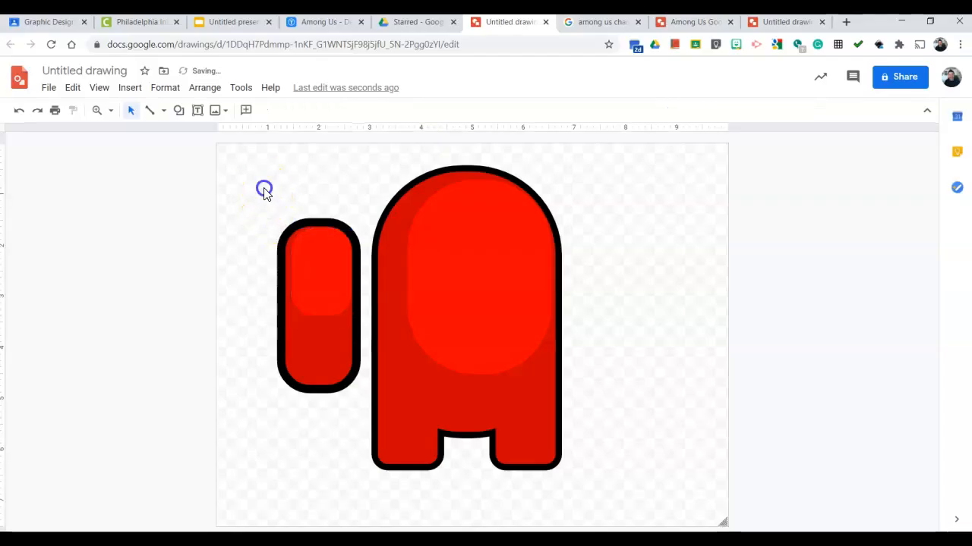
Group the backpack with its bright red highlight.
click(312, 334)
click(279, 188)
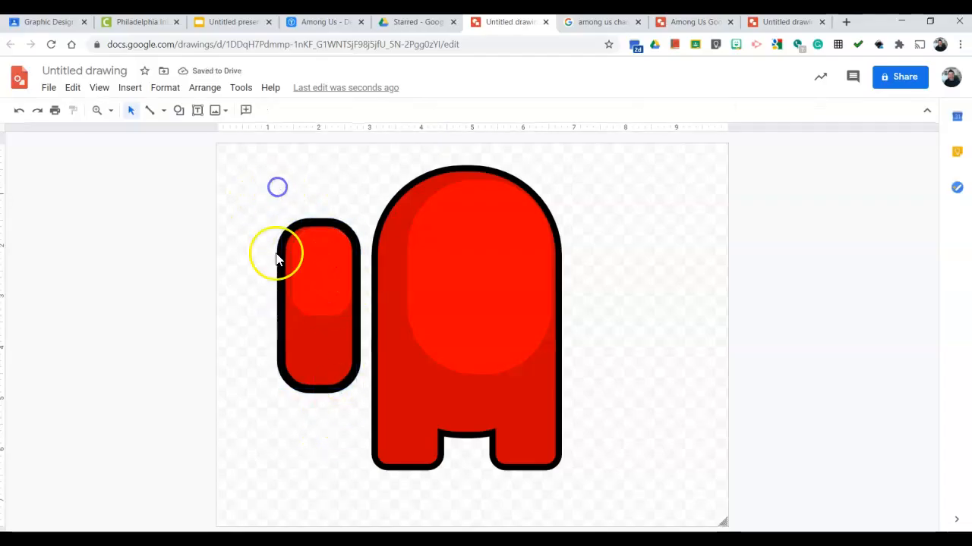
click(321, 296)
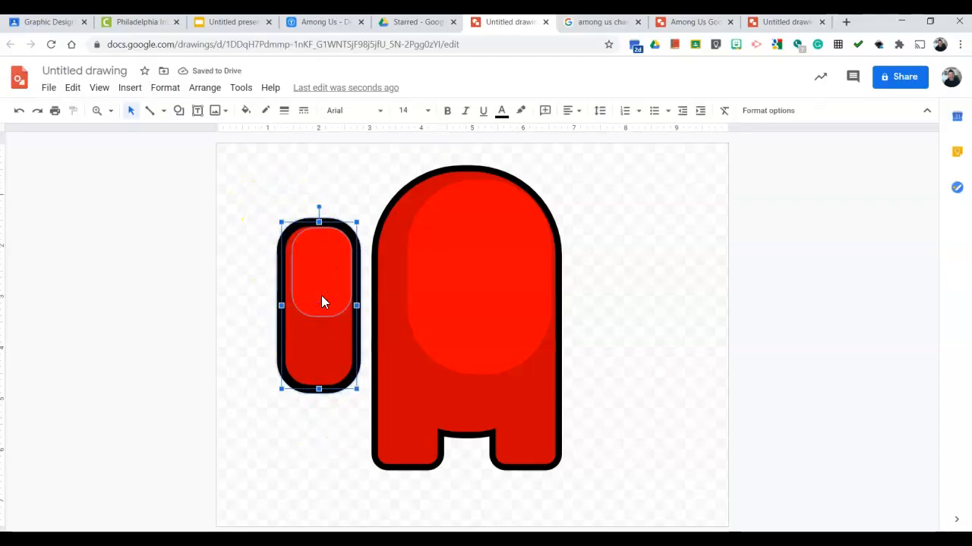
right_click(321, 302)
click(392, 456)
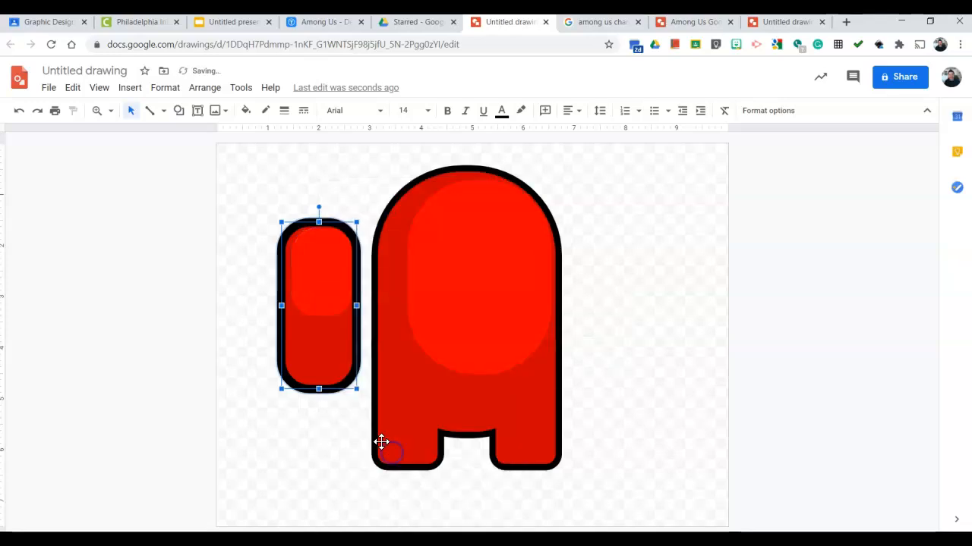
Move the backpack over the body's left edge and send it backward behind the body.
drag(369, 367, 375, 365)
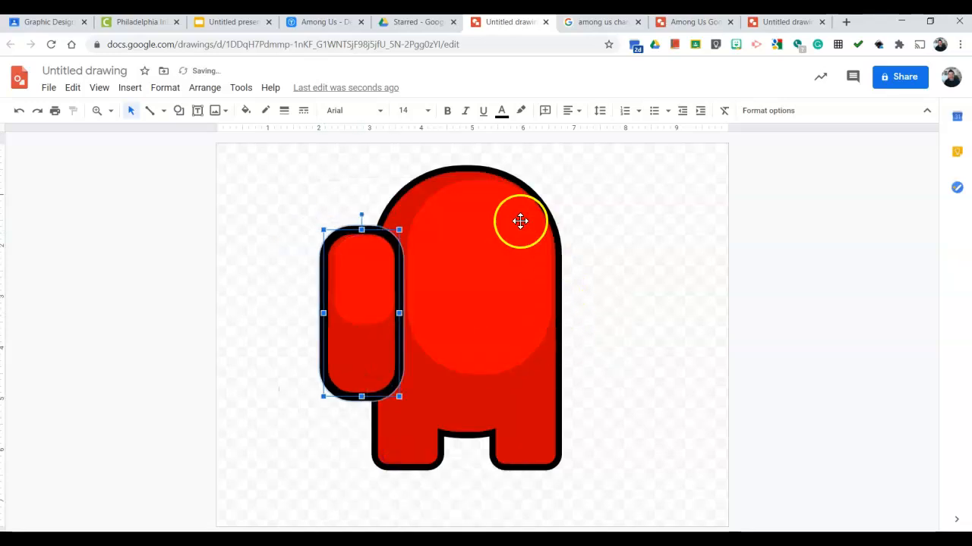
click(206, 87)
mouse_move(233, 114)
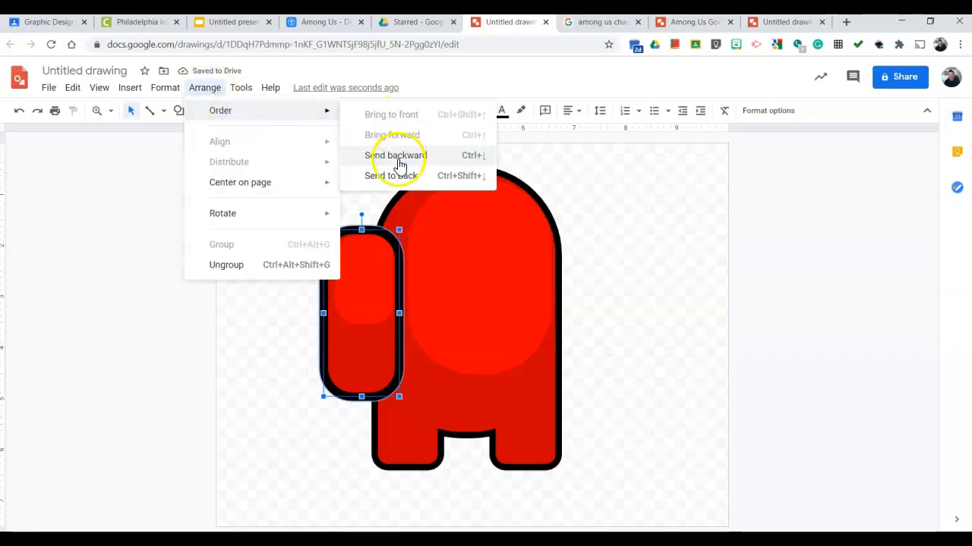
click(477, 156)
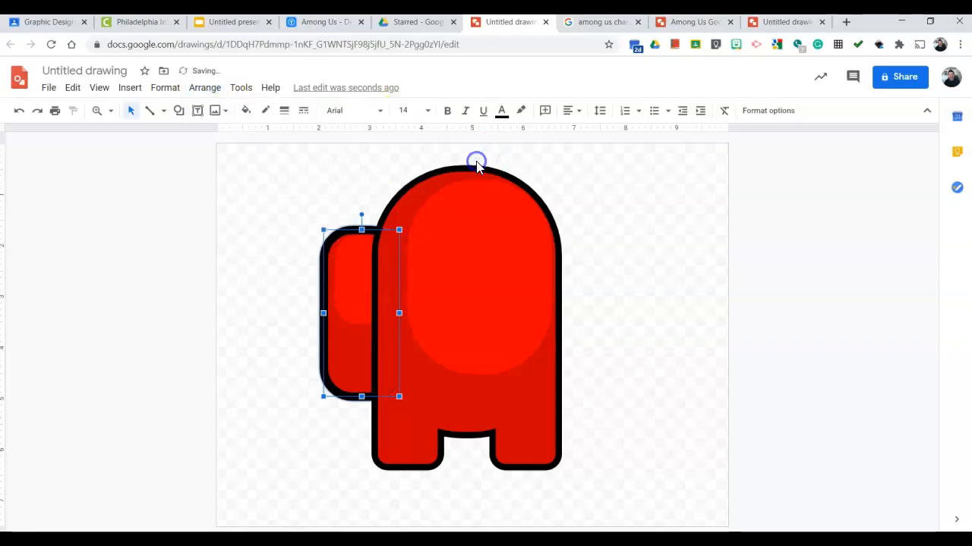
Group the backpack and the body into one character.
click(598, 320)
drag(607, 434, 284, 308)
right_click(394, 294)
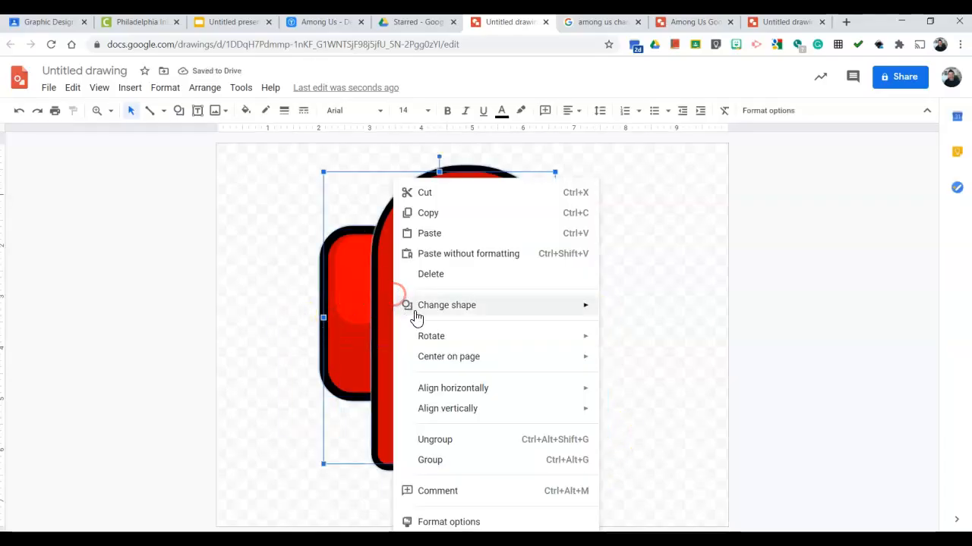
click(434, 460)
click(608, 438)
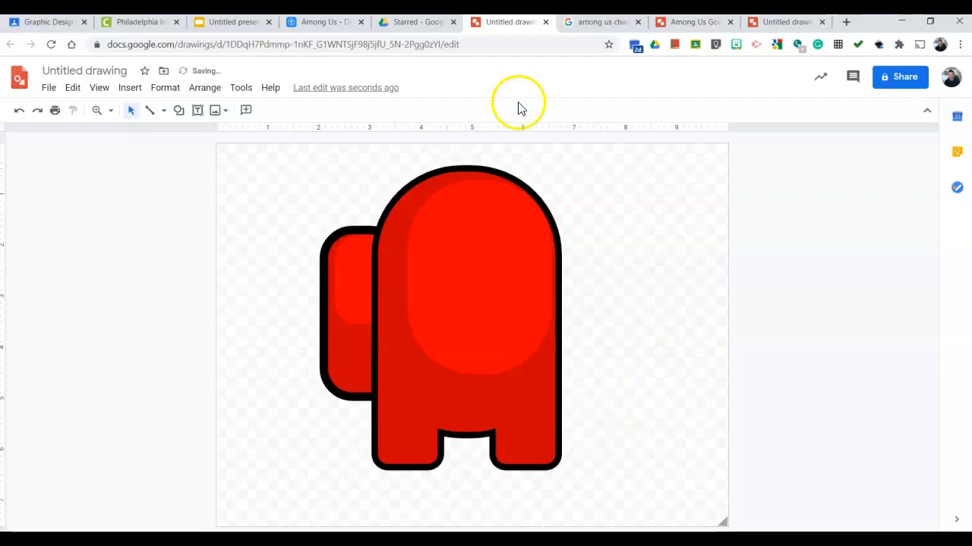
Examine the Among Us character reference image and the finished Among Us Google Drawing for the remaining details.
click(600, 23)
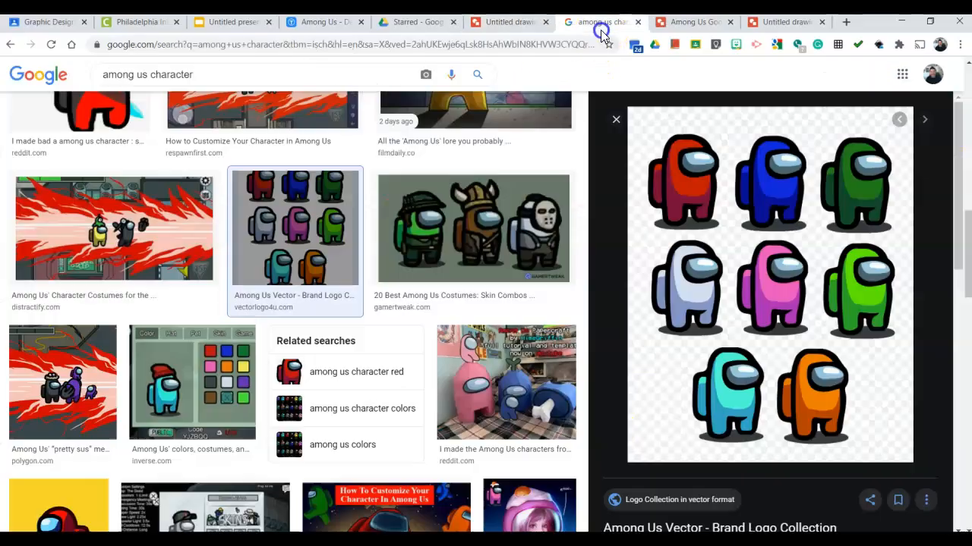
click(697, 22)
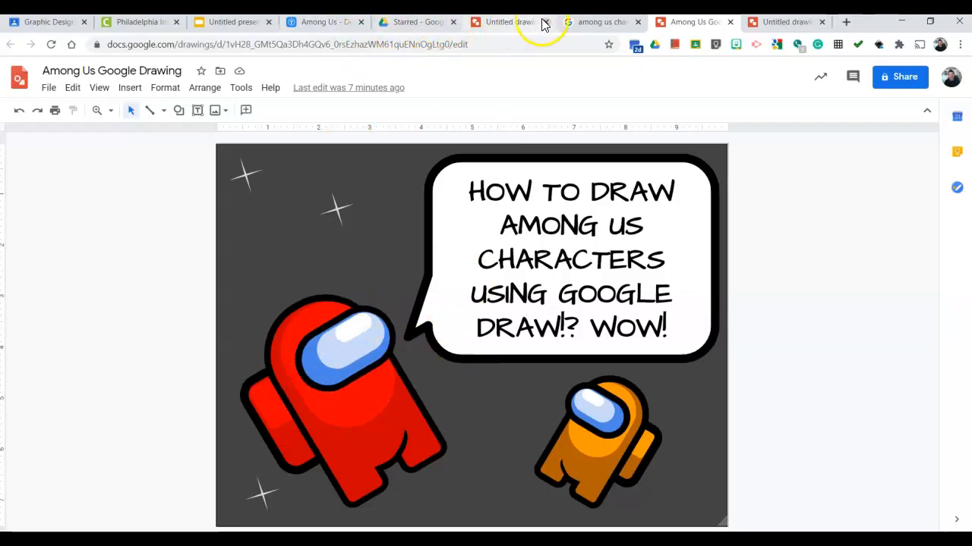
Draw a rounded rectangle for the visor across the upper body, fully round its ends and shift it slightly left.
click(510, 22)
click(179, 111)
click(196, 141)
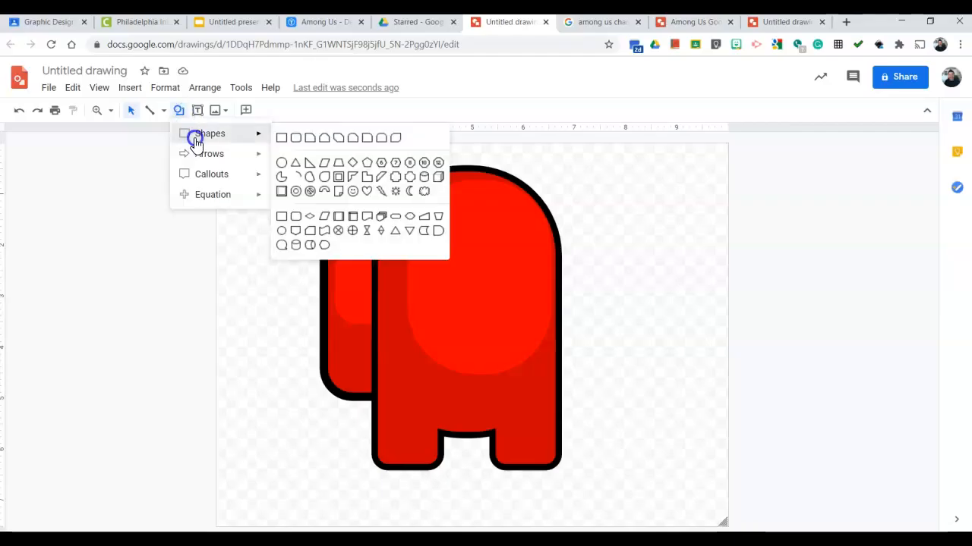
click(295, 138)
drag(440, 218, 586, 296)
drag(453, 219, 489, 220)
drag(505, 259, 497, 256)
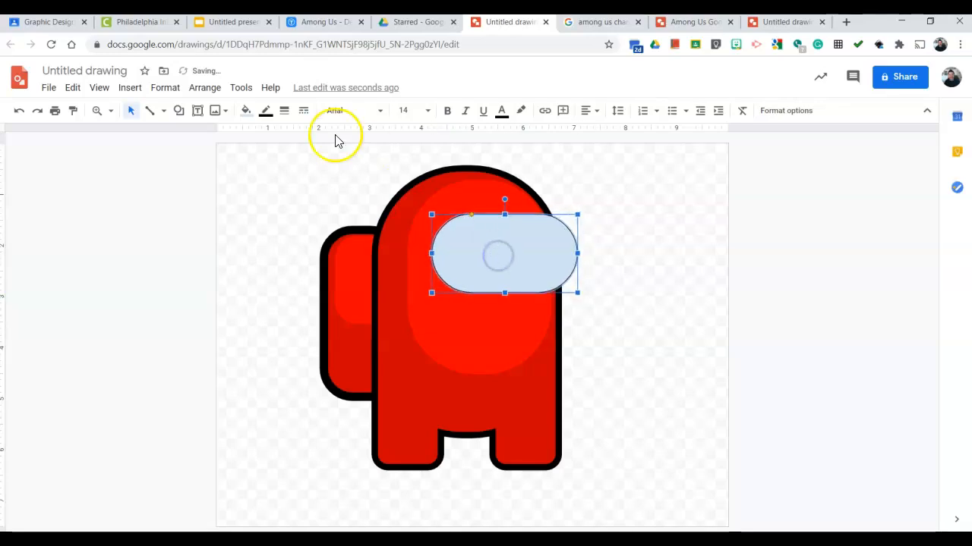
Fill the visor shape with a medium light blue and set its outline thickness to 16px.
click(246, 110)
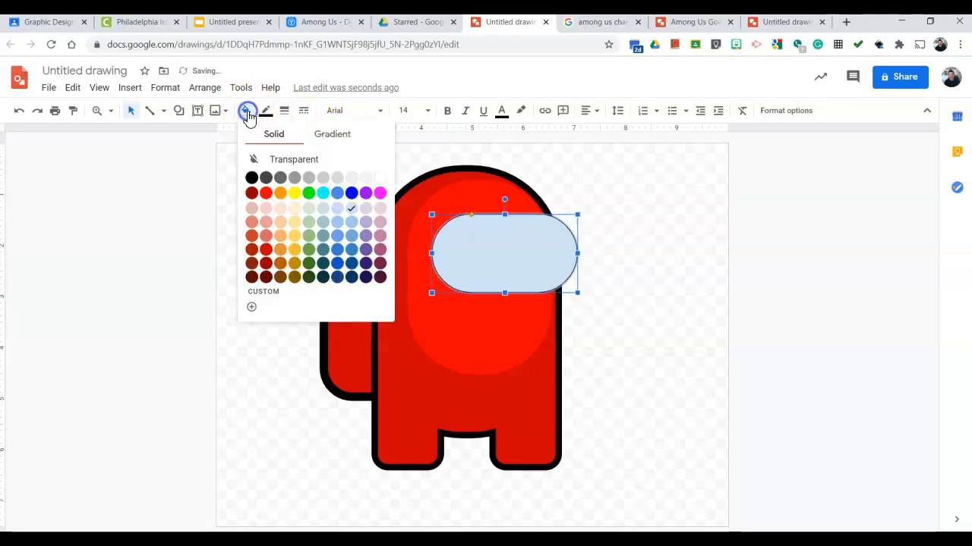
click(350, 222)
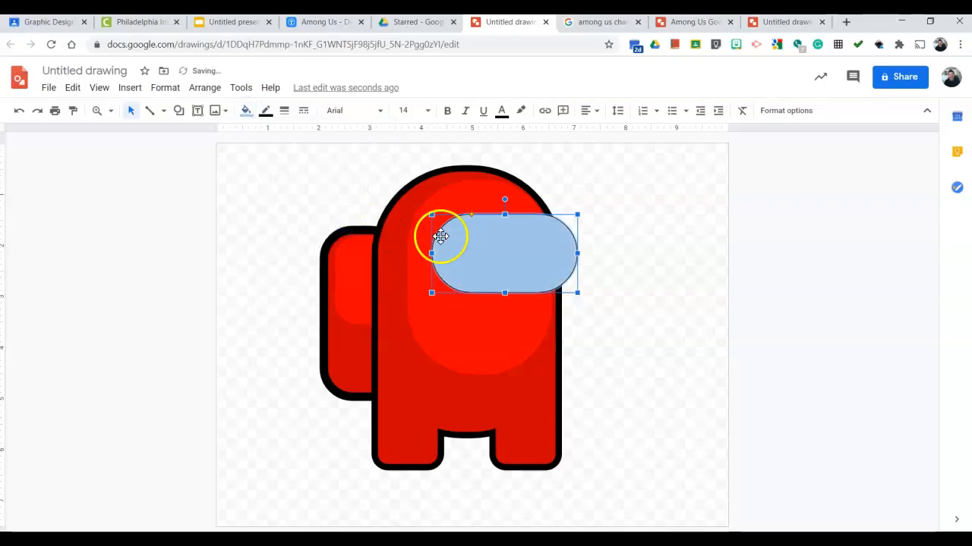
click(283, 111)
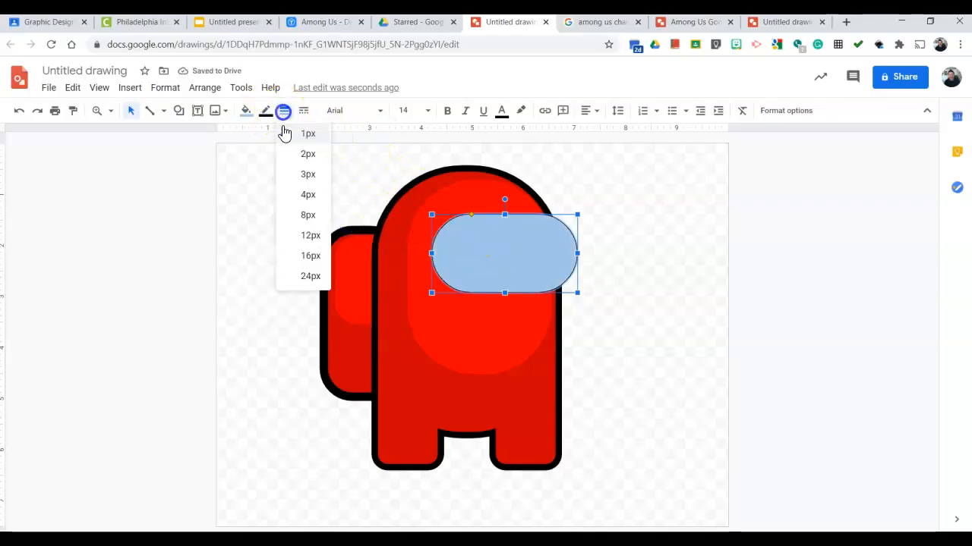
click(305, 254)
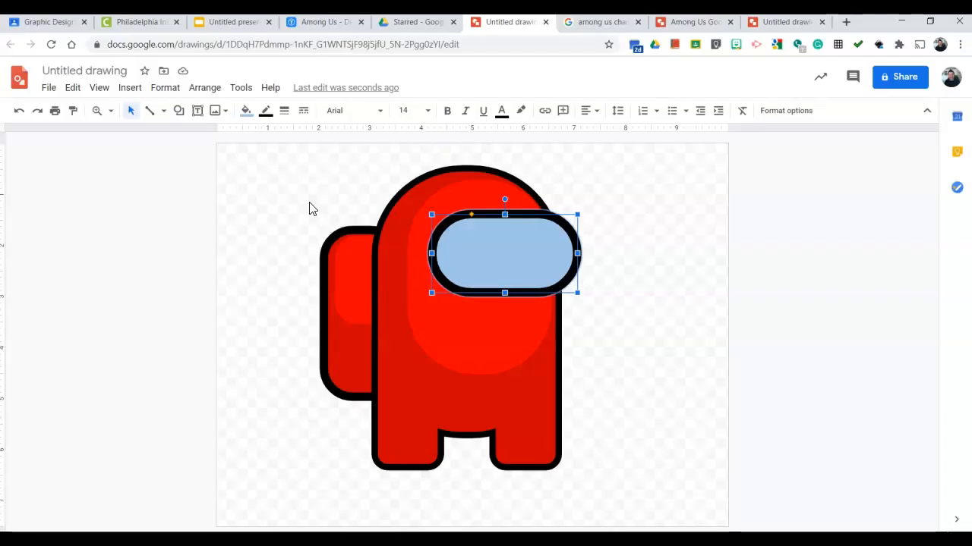
Duplicate the visor shape and make the copy's outline transparent.
key(ctrl+d)
click(268, 110)
click(281, 137)
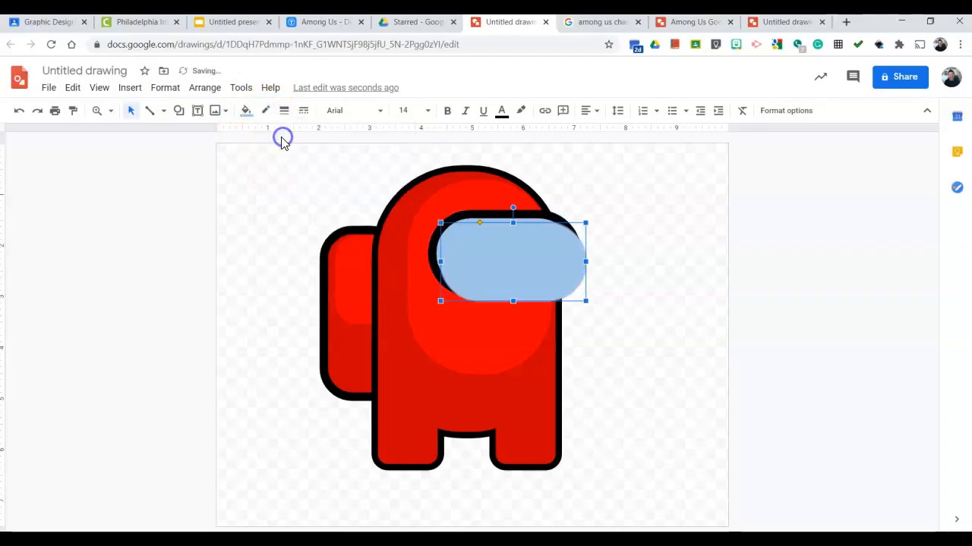
Fill the visor copy with a paler blue to suit the finished drawing, shrink it and place it in the visor's upper right.
click(709, 22)
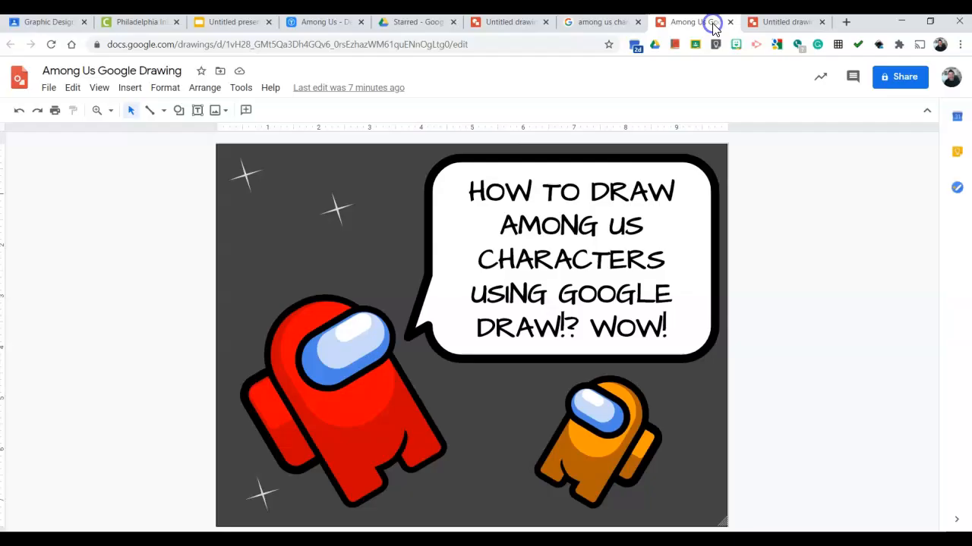
click(501, 24)
click(245, 110)
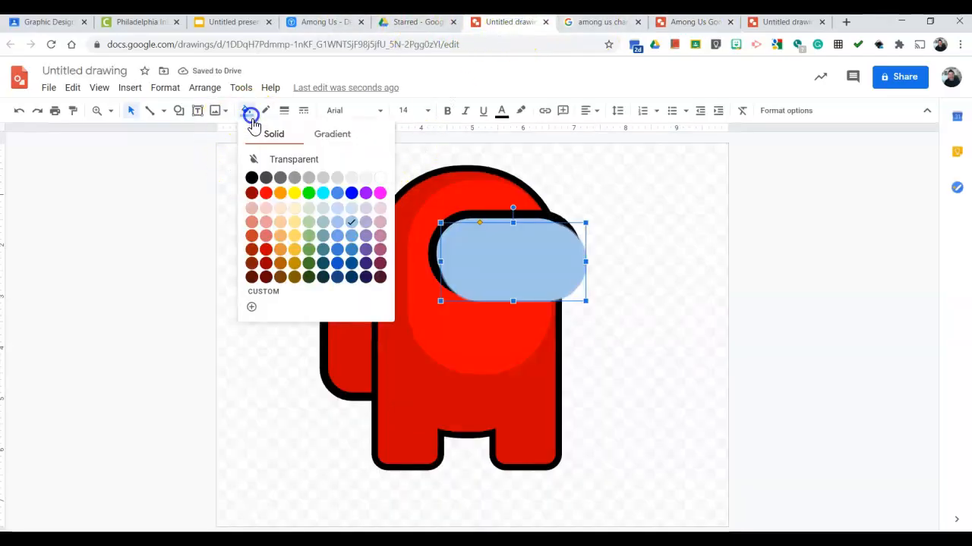
click(337, 208)
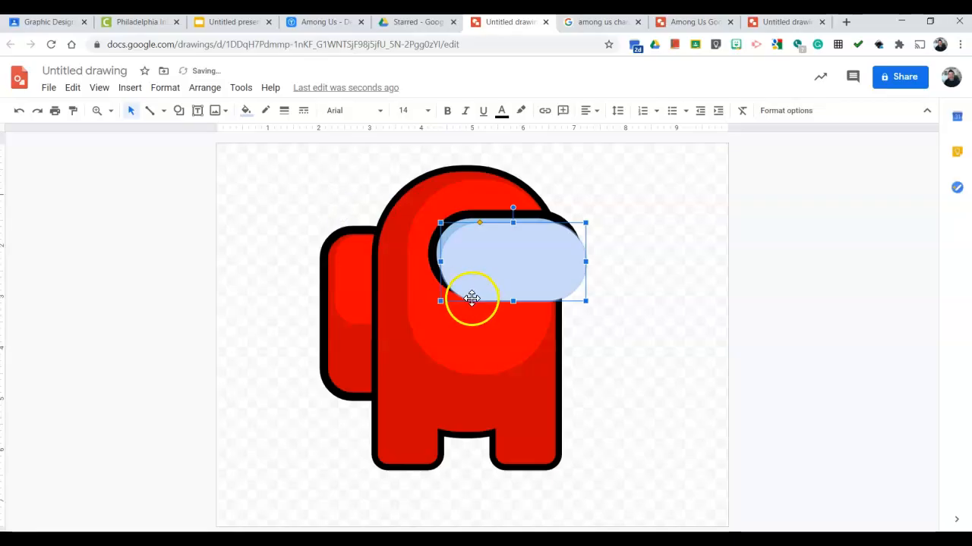
drag(567, 286, 529, 260)
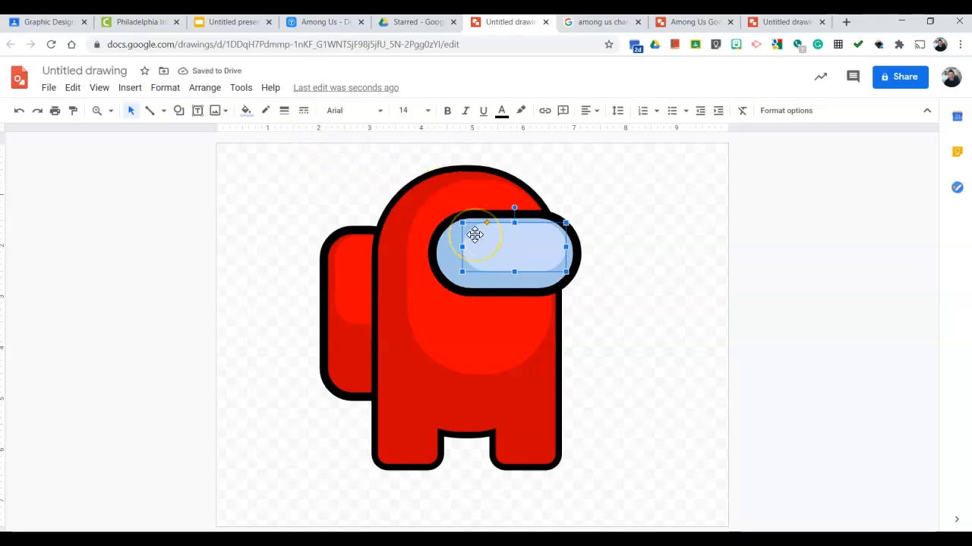
Duplicate the pale blue highlight, fill the copy white, shrink it and place it in the highlight's upper right.
key(ctrl+d)
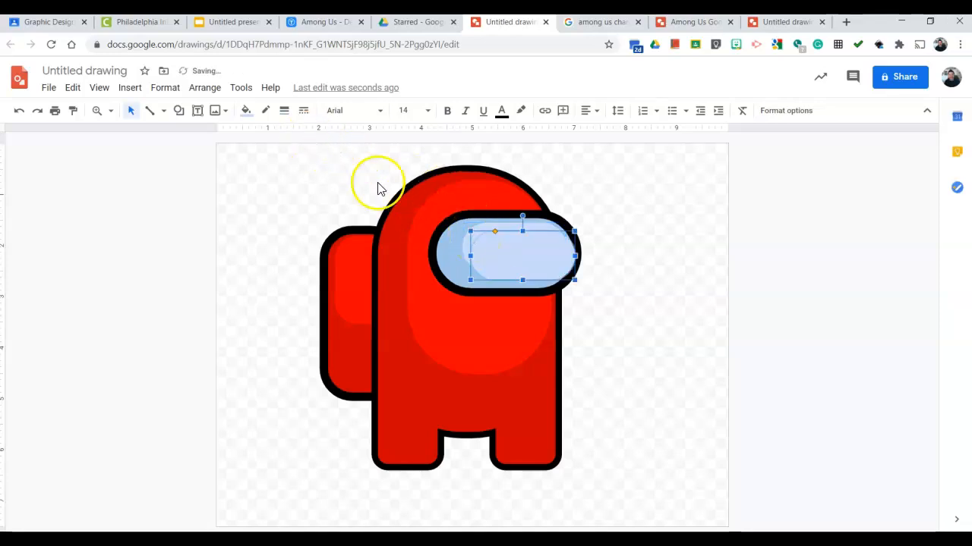
click(246, 110)
click(374, 179)
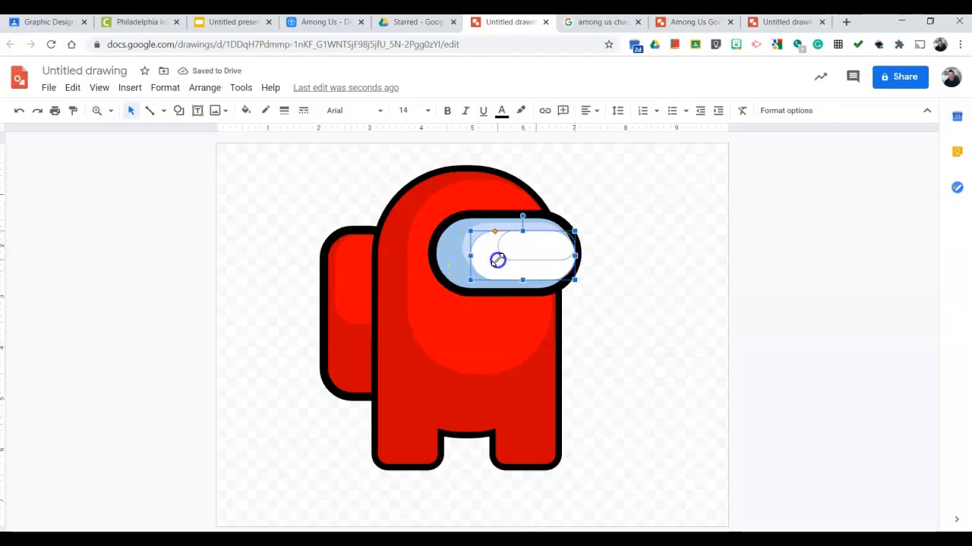
drag(513, 260, 527, 241)
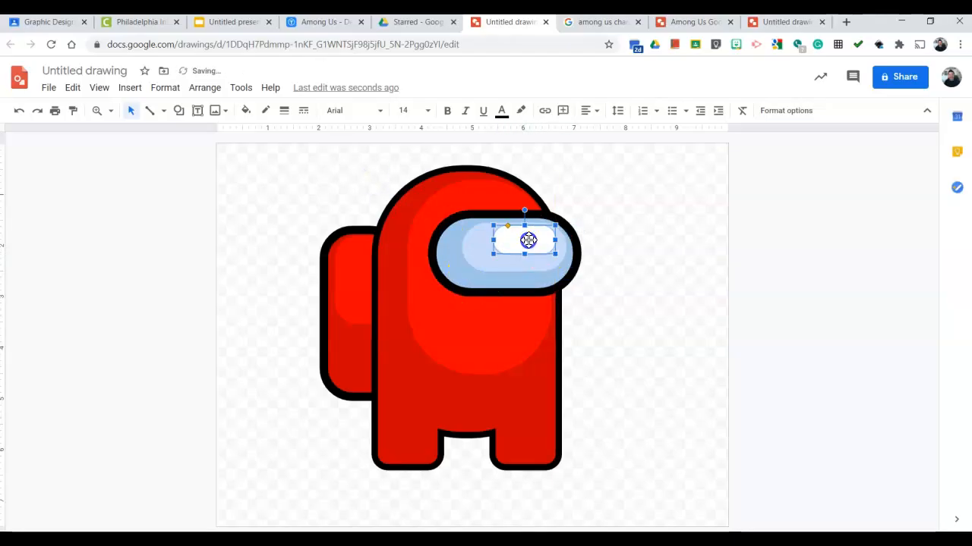
Move the body aside to the left and group the visor with its two highlights.
click(686, 262)
drag(599, 272, 552, 231)
click(604, 272)
drag(540, 382, 384, 377)
drag(613, 300, 537, 225)
click(552, 258)
right_click(522, 236)
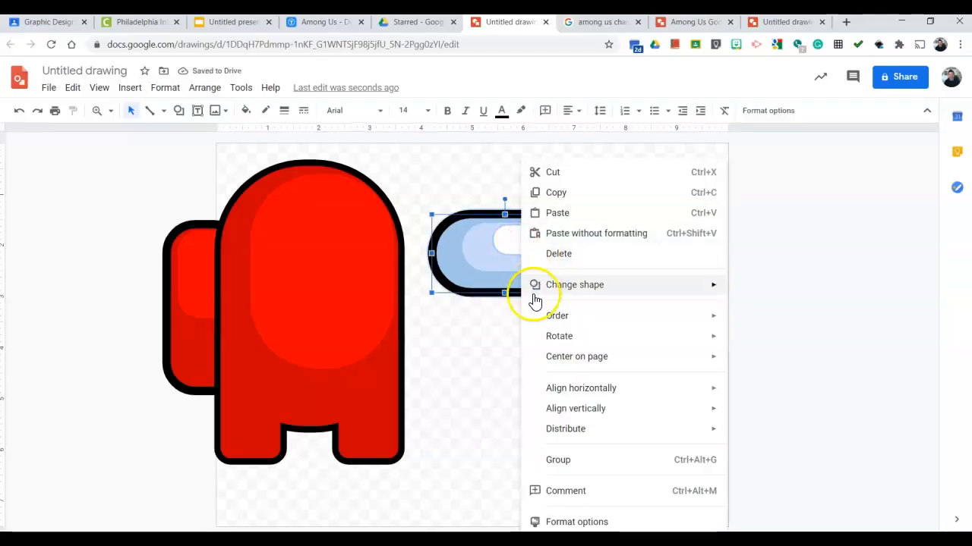
click(560, 460)
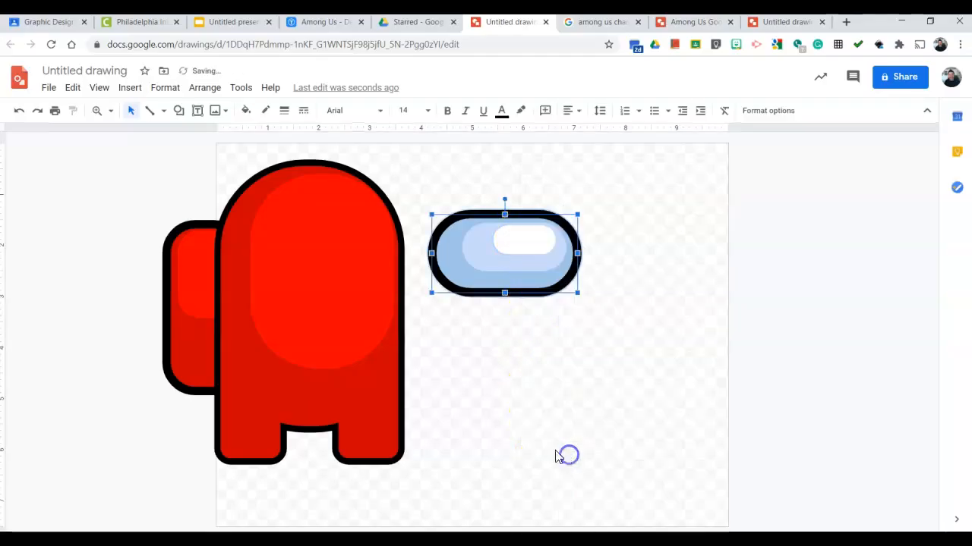
Move the grouped visor onto the face, overhanging the body's right edge, and group it with the body.
drag(524, 253, 376, 252)
click(465, 347)
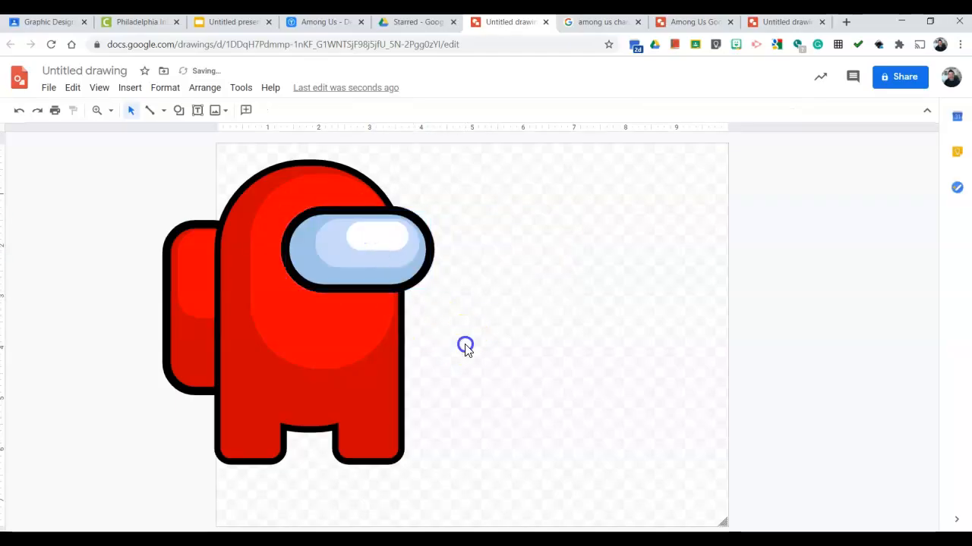
drag(458, 369, 161, 156)
right_click(270, 251)
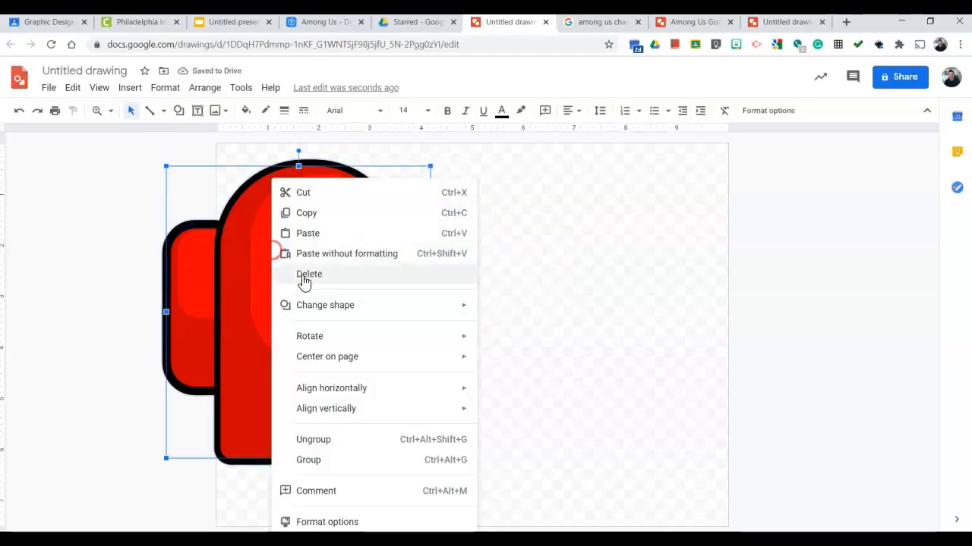
click(347, 459)
Move the grouped character right so that it lies fully on the page.
right_click(358, 438)
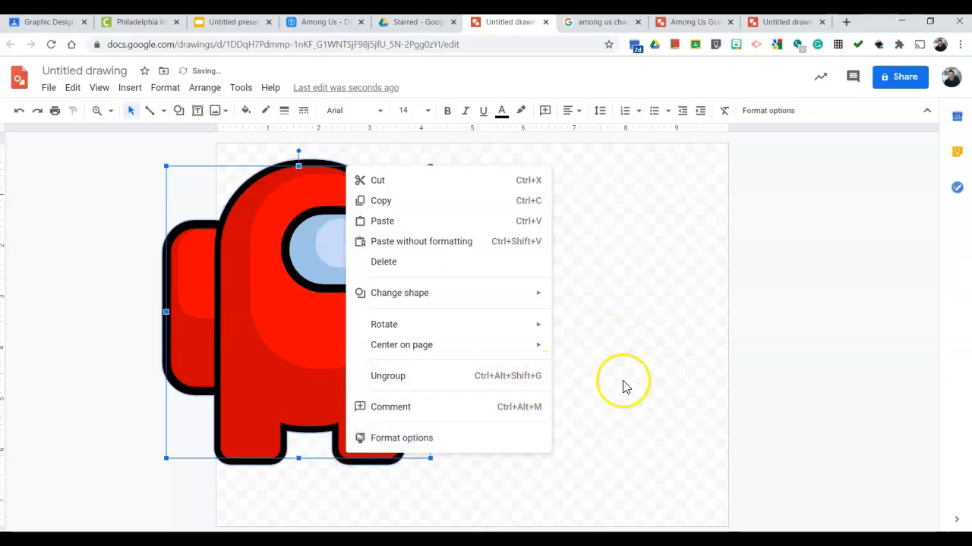
click(286, 338)
drag(286, 338, 350, 346)
Check the finished drawing for the leg crease and draw a tall, narrow moon shape to the character's right.
click(682, 22)
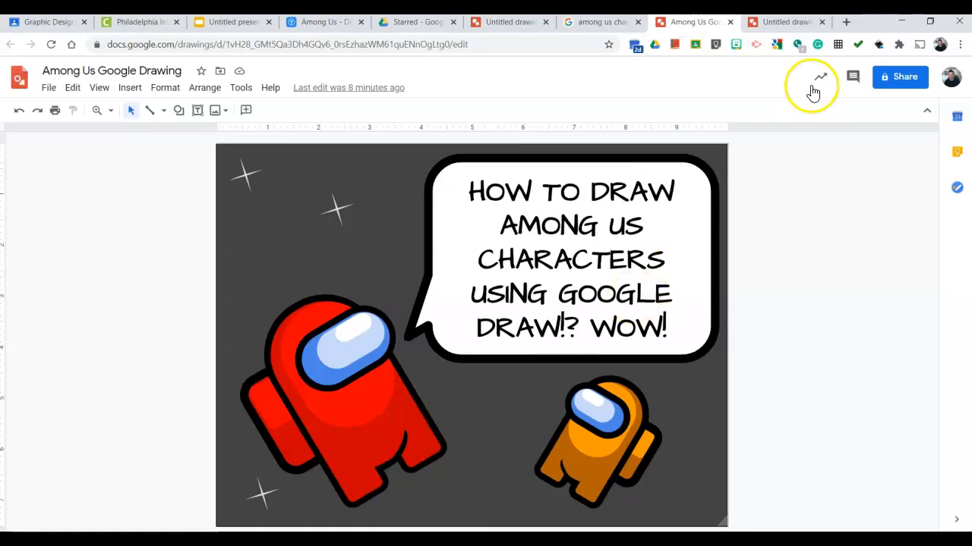
click(525, 24)
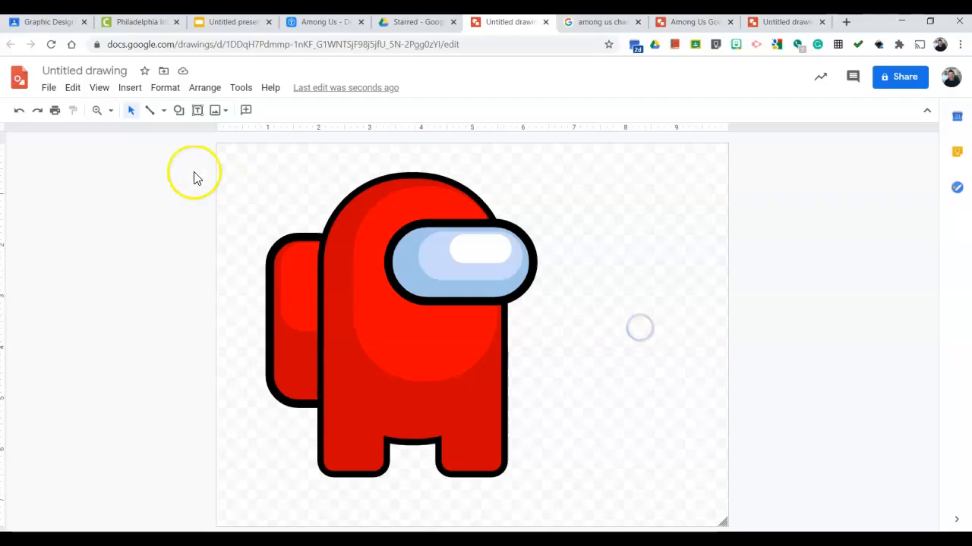
click(178, 111)
click(202, 134)
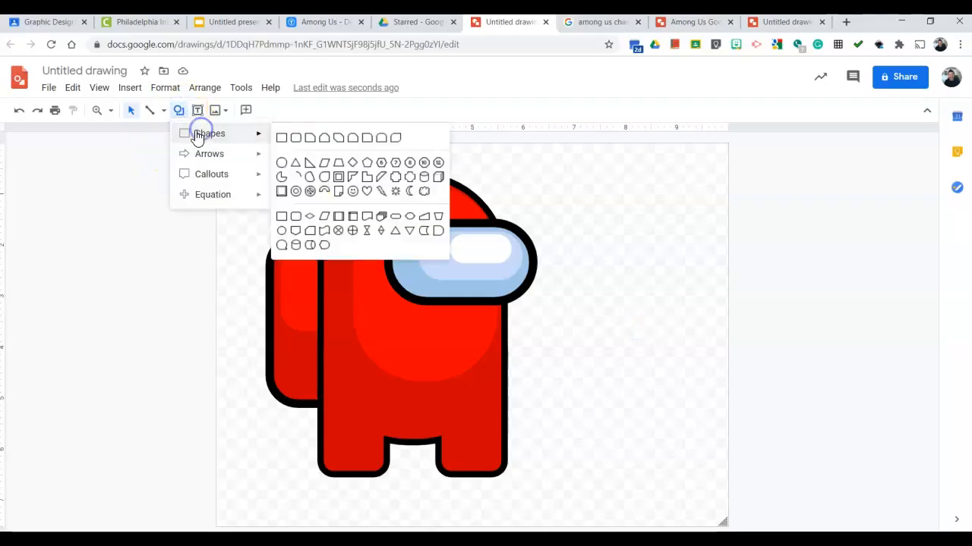
click(409, 194)
drag(579, 234, 600, 346)
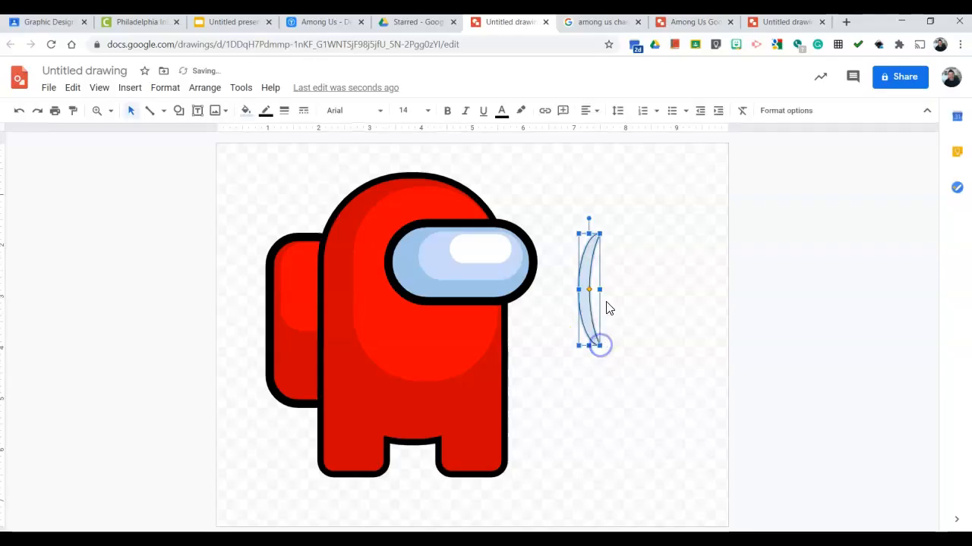
Rotate the crescent horizontal, resize it and place it along the gap between the legs, its right end tilted upward.
drag(589, 216, 509, 289)
drag(584, 295, 413, 449)
drag(496, 434, 473, 431)
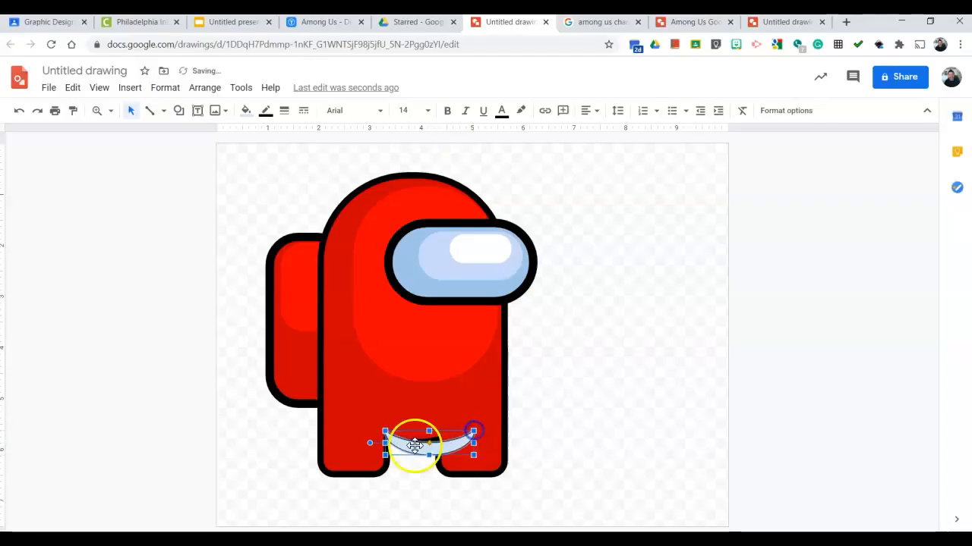
drag(372, 459, 410, 444)
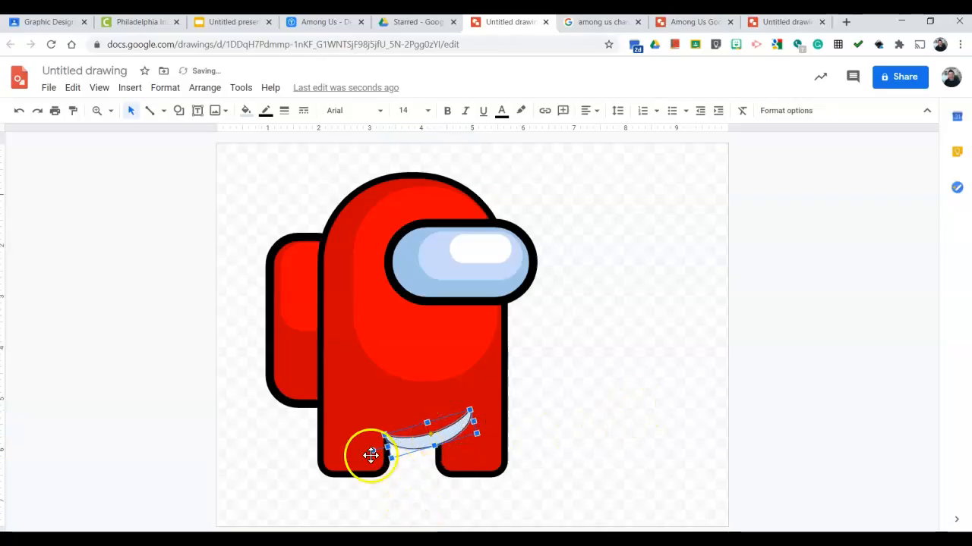
Fill the crescent black and make its outline transparent.
click(243, 114)
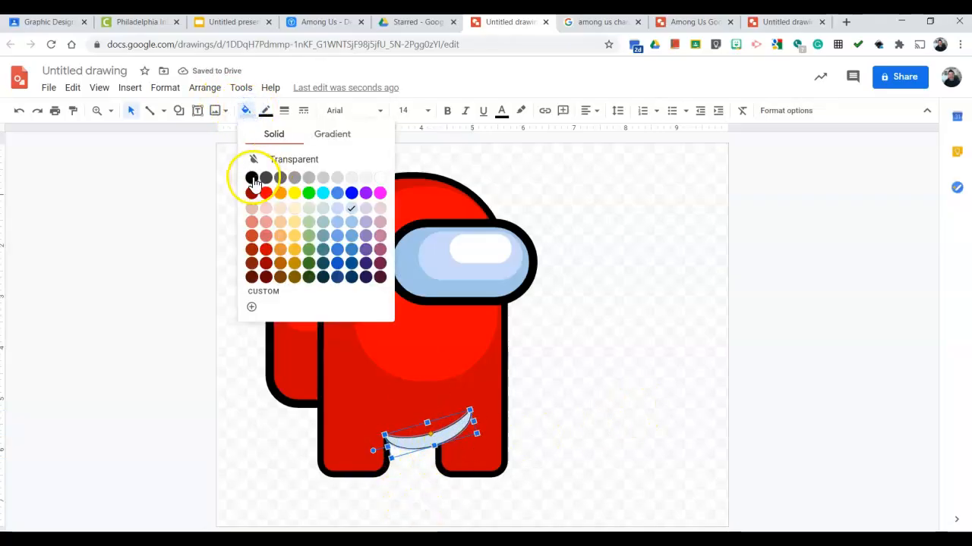
click(249, 176)
click(665, 358)
click(453, 427)
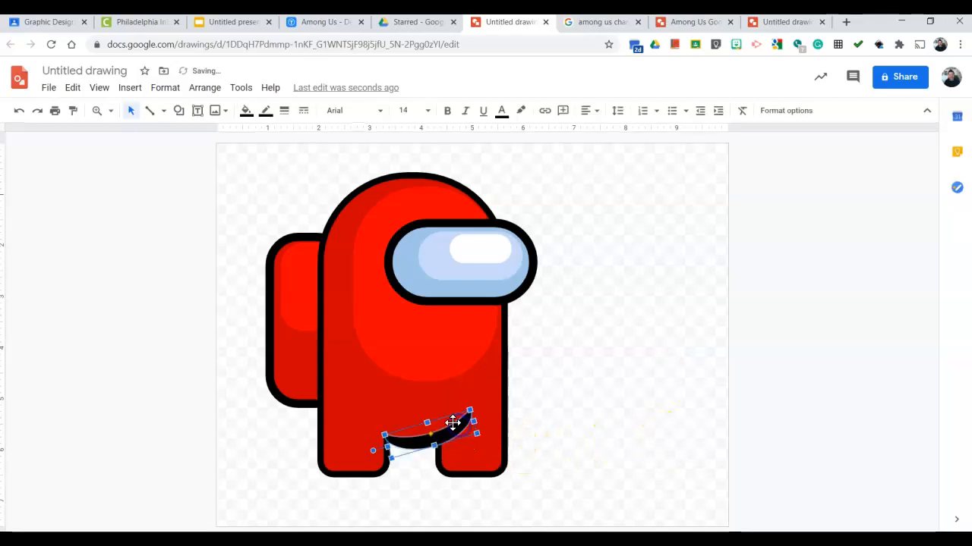
click(263, 111)
click(296, 138)
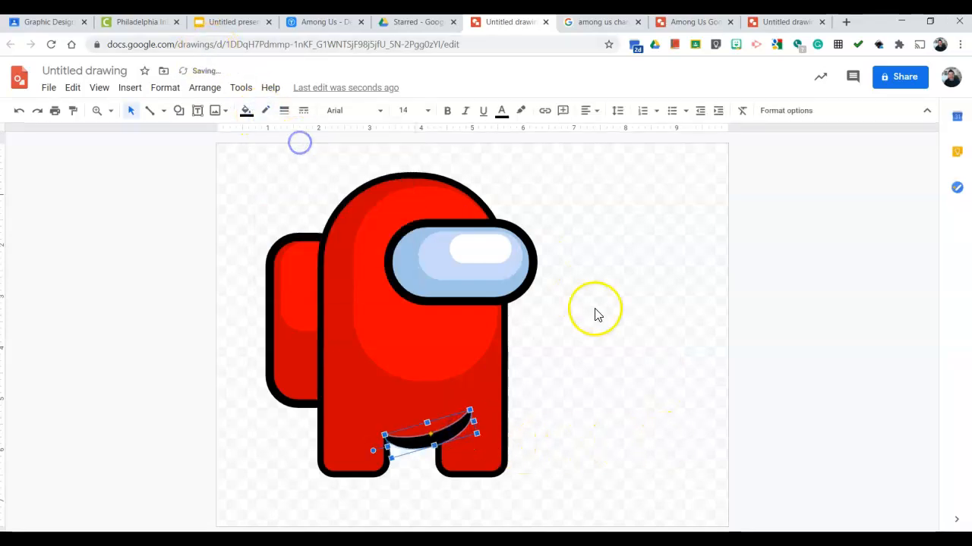
click(600, 311)
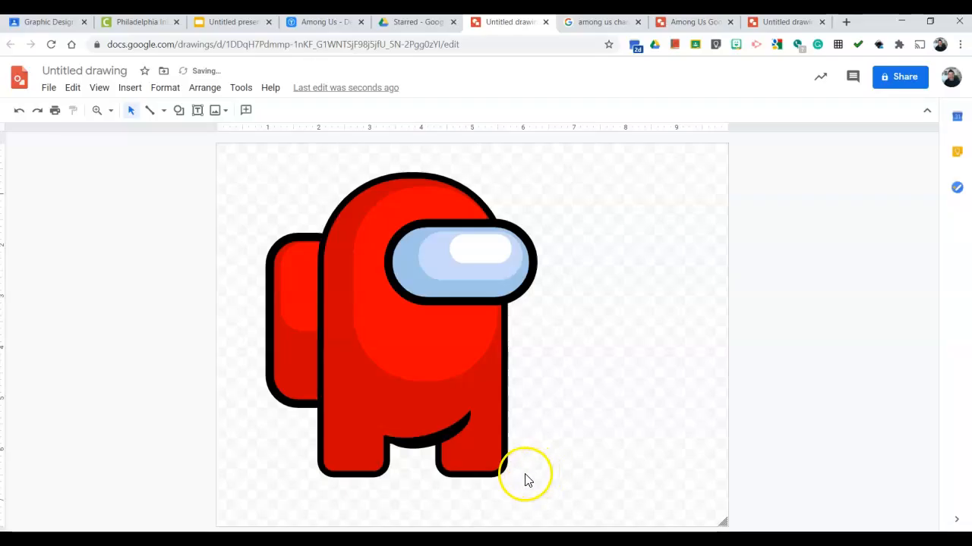
Slim the black crescent slightly from its lower edge and group it with the rest of the character.
click(425, 434)
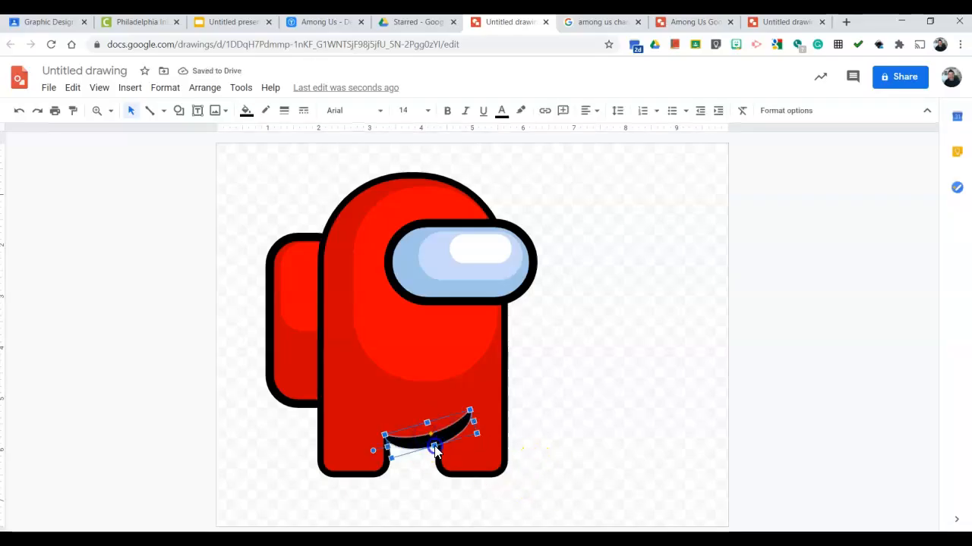
drag(432, 442, 432, 441)
click(553, 394)
drag(555, 488, 420, 402)
right_click(441, 392)
click(489, 436)
click(618, 396)
Move the grouped character right and down, and shrink it proportionally to about two thirds of its size.
click(466, 321)
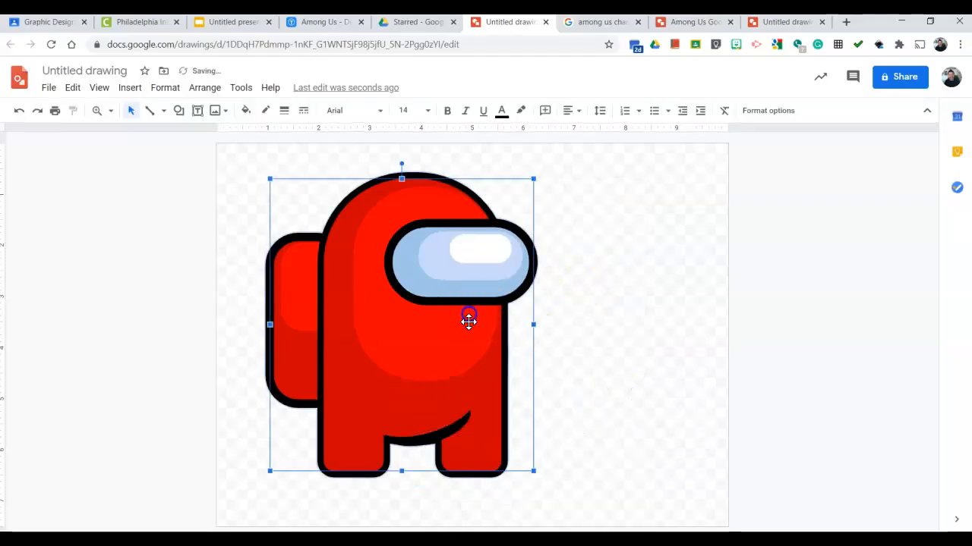
drag(466, 321, 527, 345)
drag(596, 182, 529, 274)
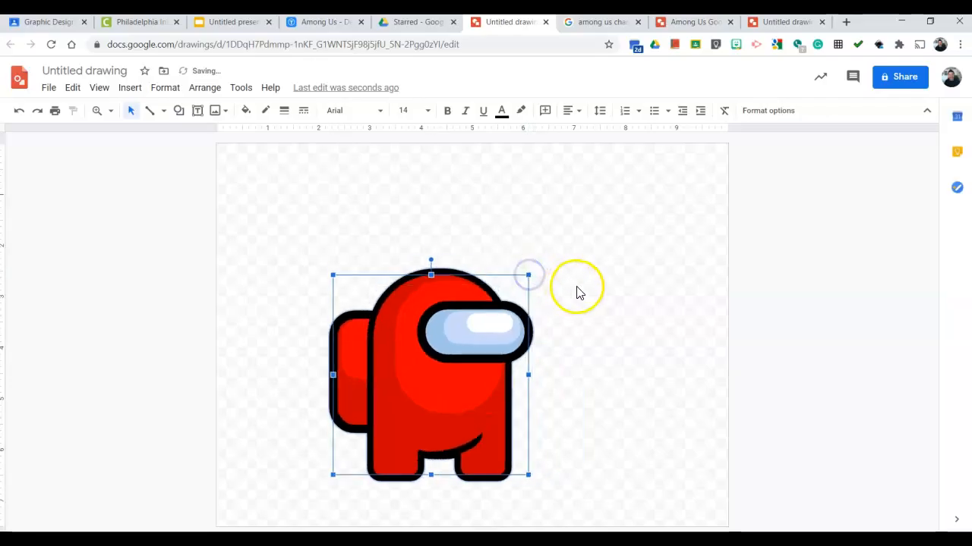
Try moving the character up and to the right and stretching it wider, and undo both changes.
drag(430, 377, 472, 355)
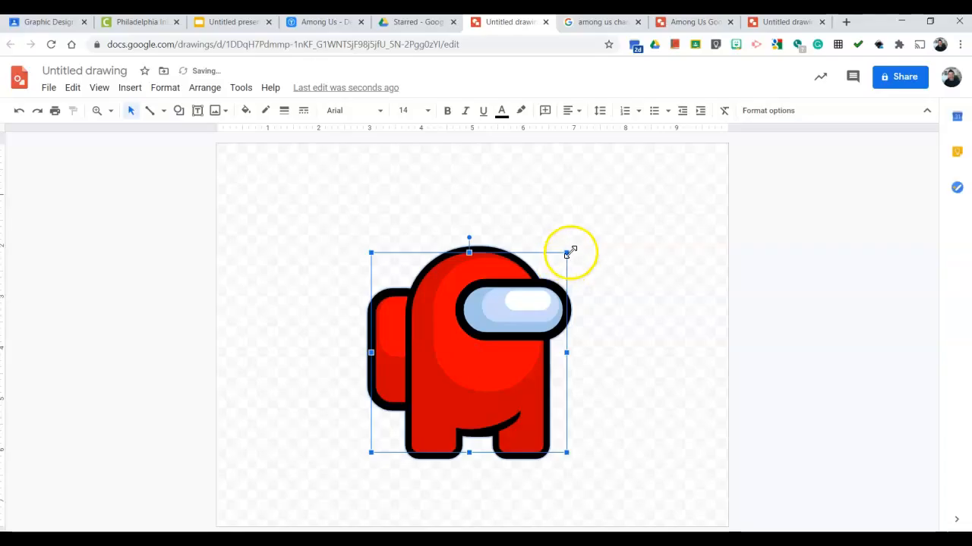
drag(568, 351, 675, 351)
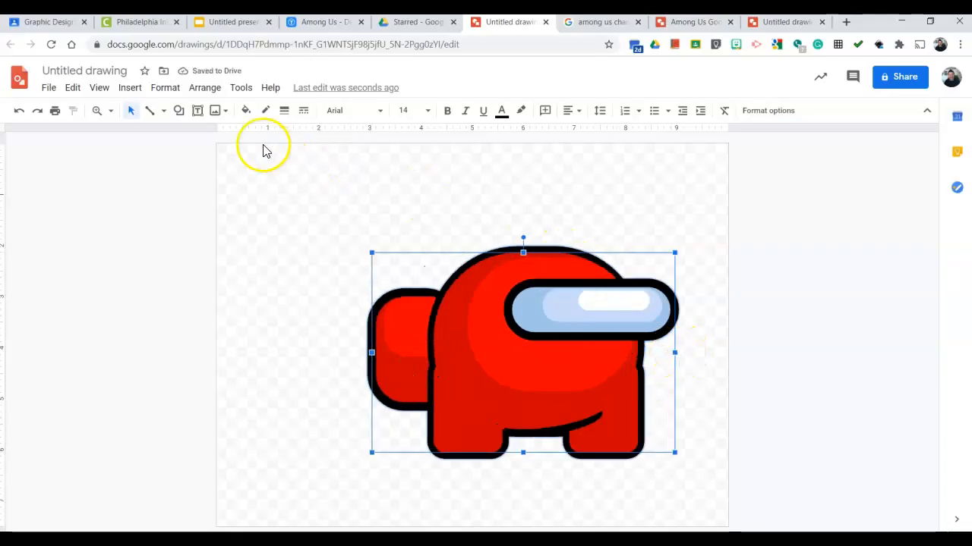
click(19, 118)
click(19, 117)
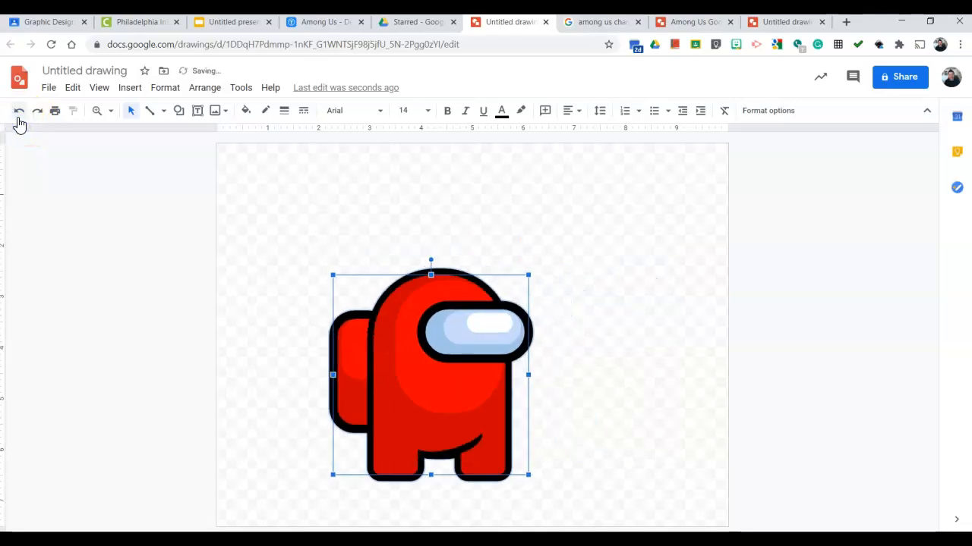
Move the grouped character to the left half of the canvas and place a duplicate of it on the right half.
drag(430, 403, 375, 395)
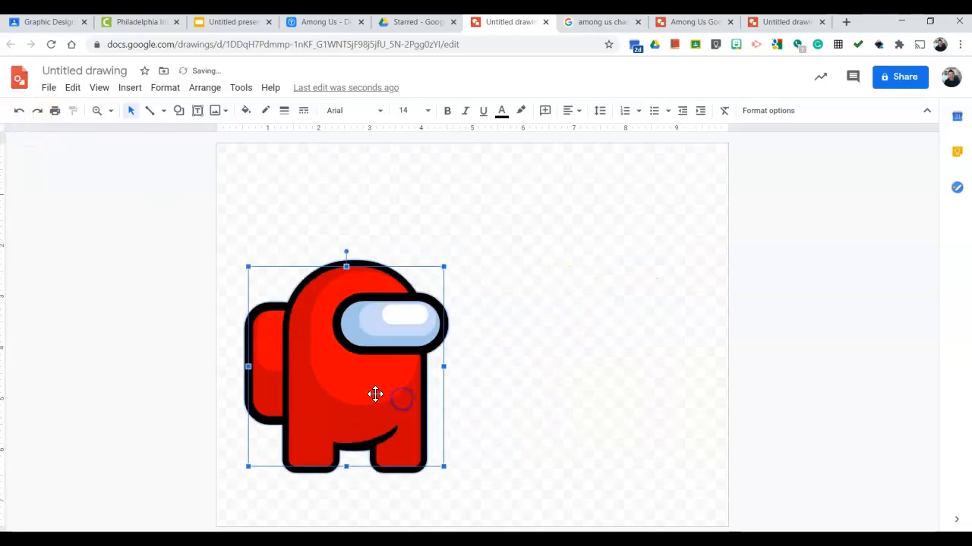
right_click(375, 395)
click(701, 309)
click(392, 363)
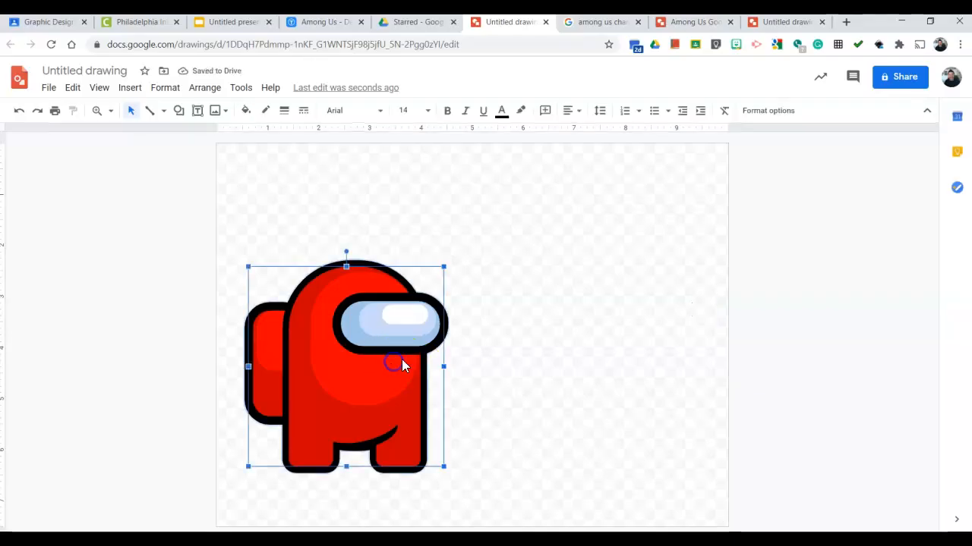
key(ctrl+d)
drag(423, 397, 631, 400)
Flip the duplicate character horizontally so it faces the original.
click(777, 113)
click(770, 155)
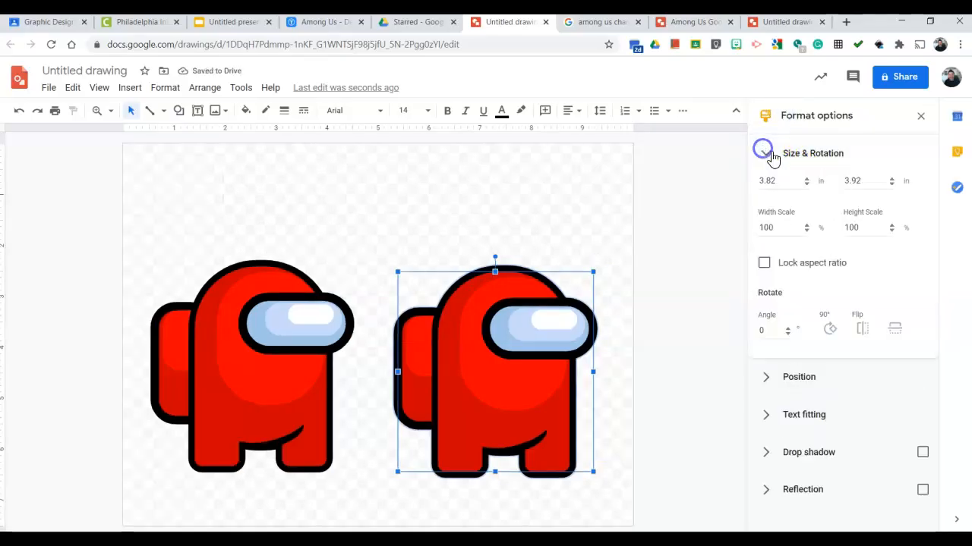
click(861, 366)
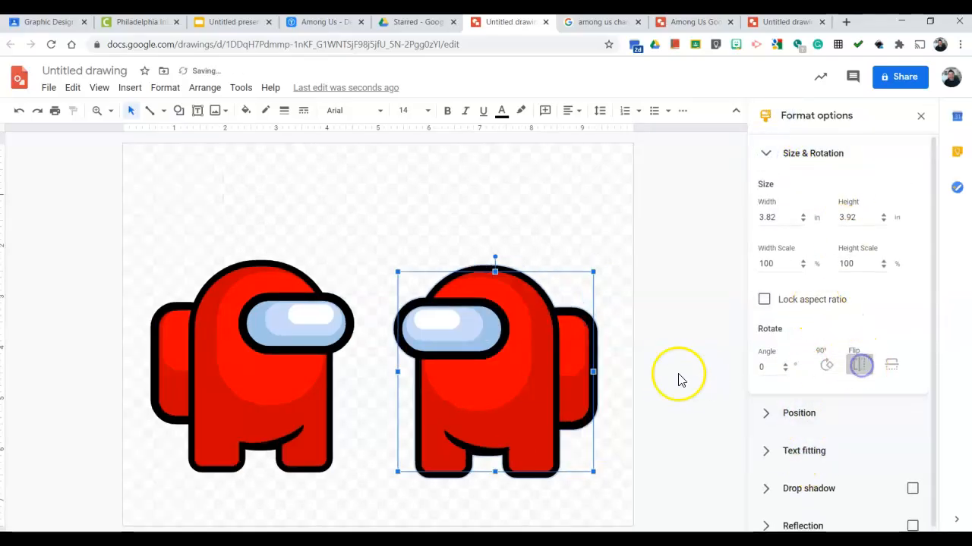
click(666, 369)
Reposition the flipped character slightly lower on the right half of the canvas, facing the original.
click(496, 385)
drag(511, 382, 516, 329)
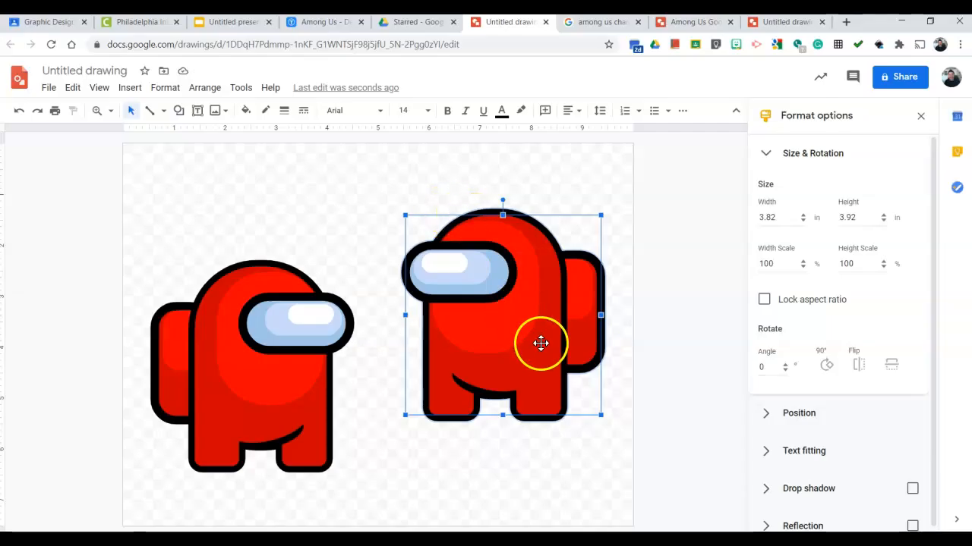
drag(568, 309, 568, 349)
click(244, 114)
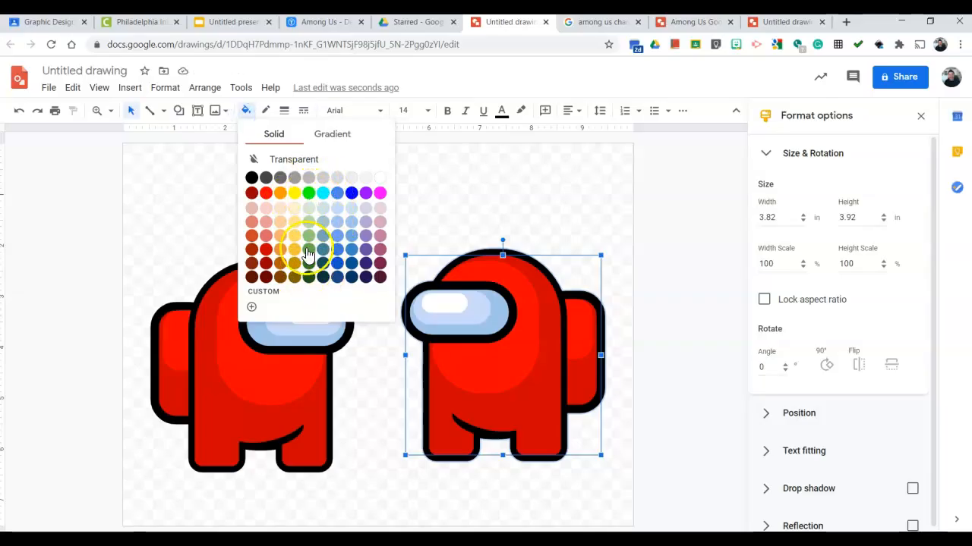
click(462, 203)
drag(486, 326, 476, 356)
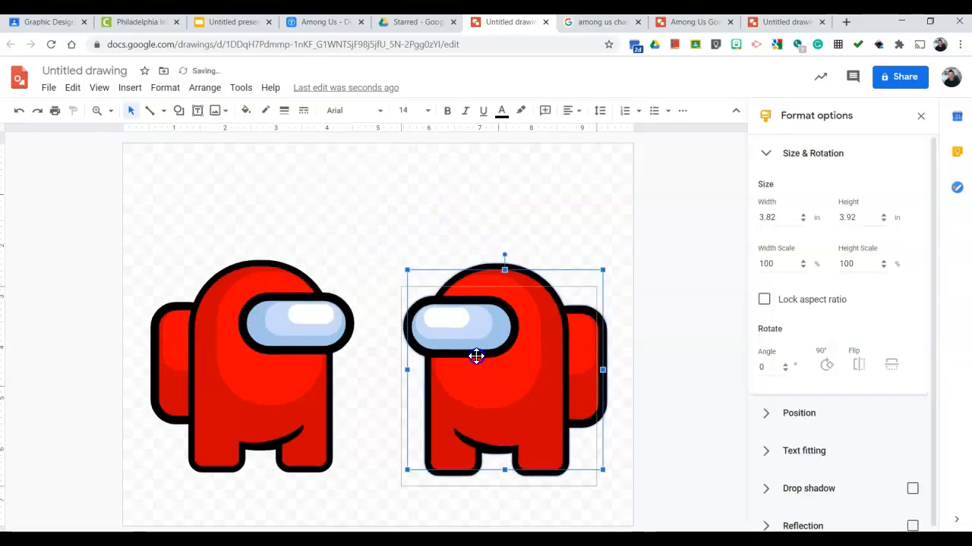
click(661, 266)
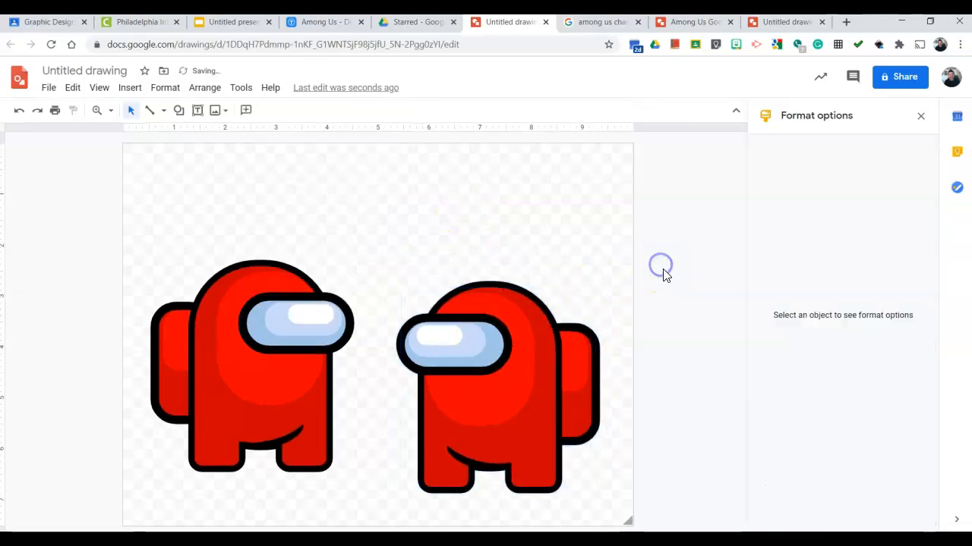
click(695, 23)
click(495, 22)
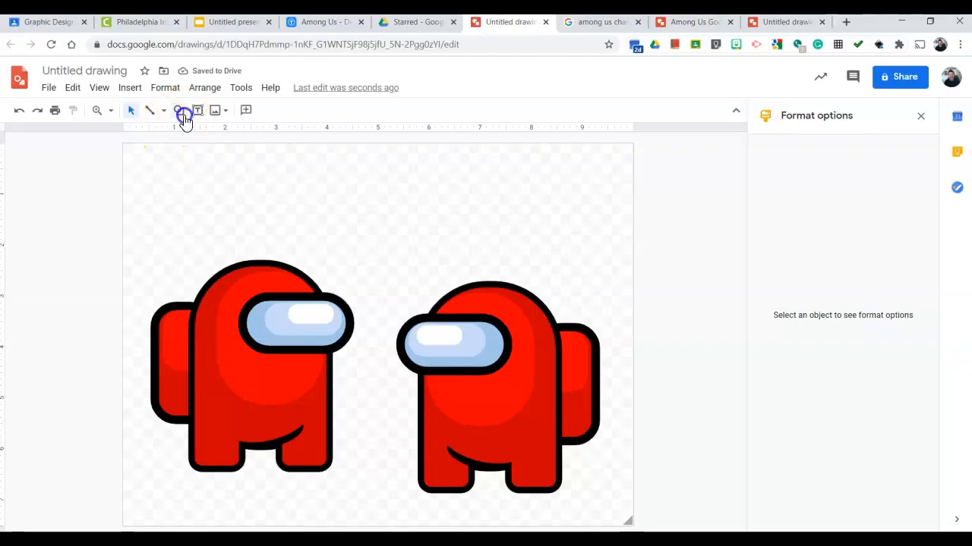
Draw an oval speech bubble callout about 4.1 by 2.1 in above and between the two characters.
click(183, 116)
mouse_move(212, 180)
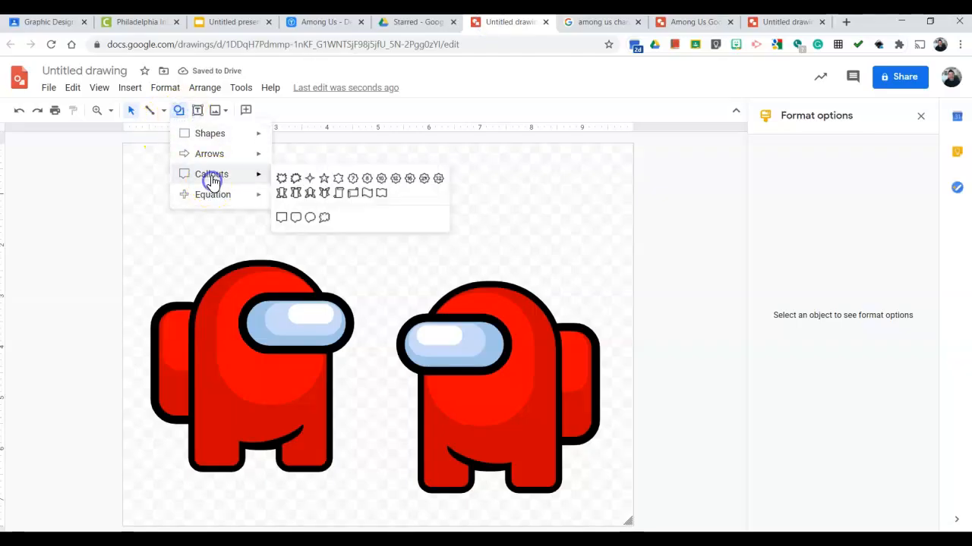
click(310, 218)
drag(318, 165, 528, 270)
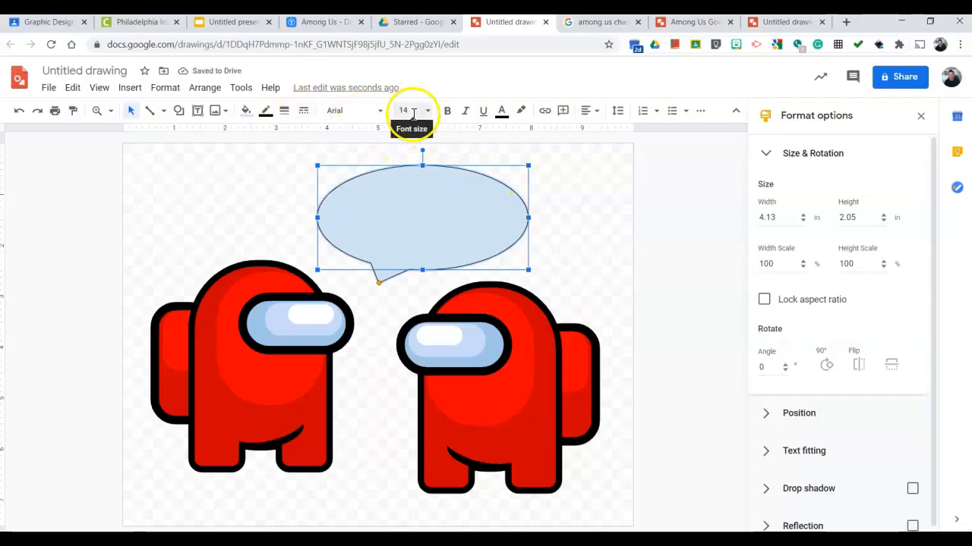
Give the speech bubble a thick outline and yellow fill, and shift it slightly to the right.
click(284, 111)
click(300, 241)
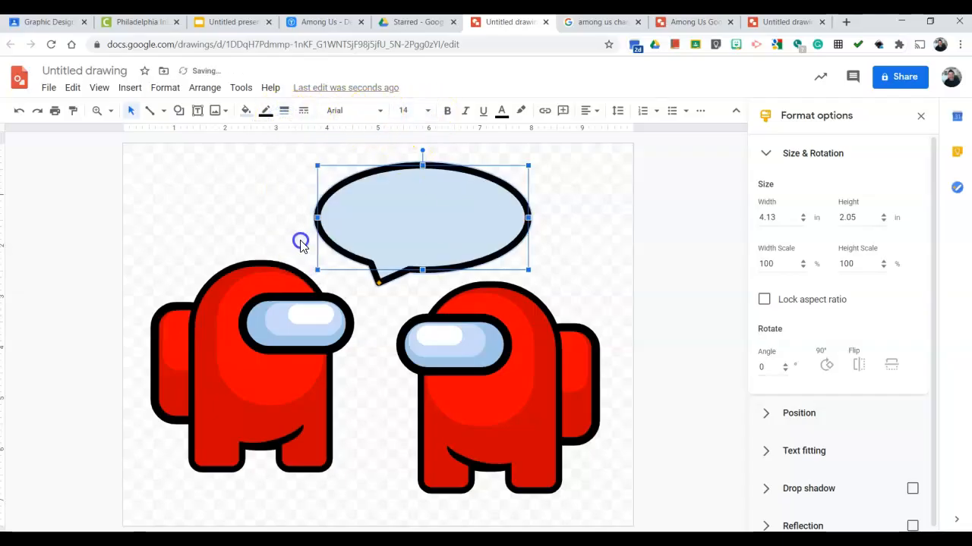
click(246, 111)
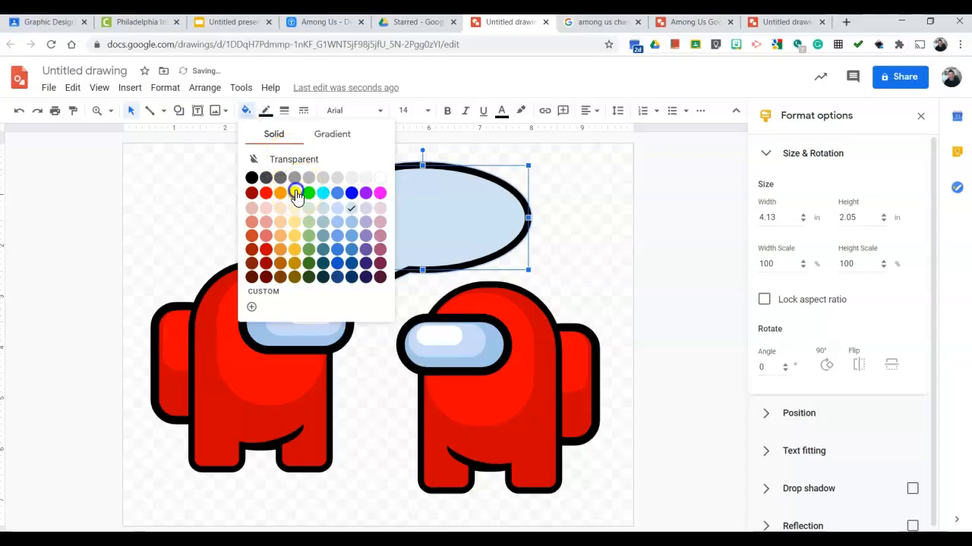
click(295, 190)
drag(459, 223, 481, 217)
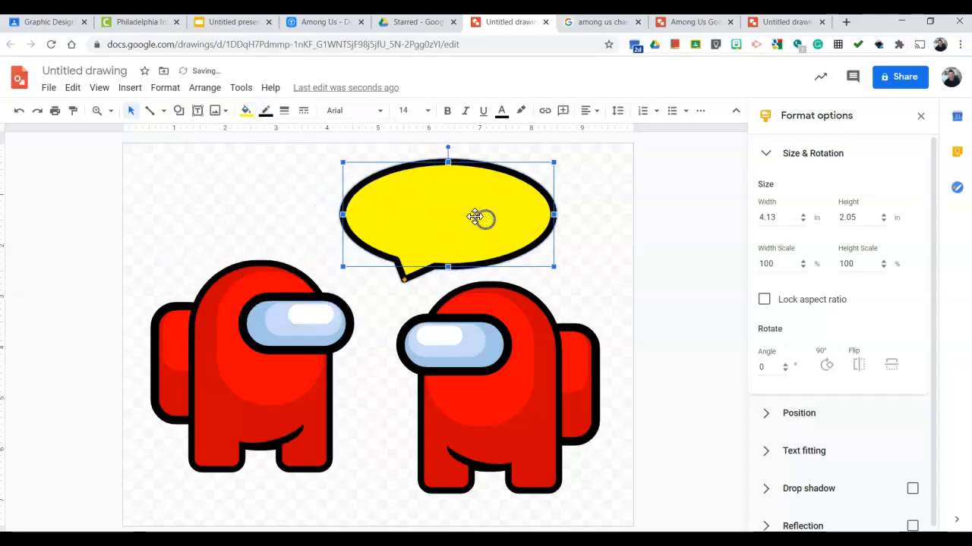
click(595, 229)
Draw a 10 by 7.5 in rectangle covering the whole canvas and fill it dark grey.
click(183, 112)
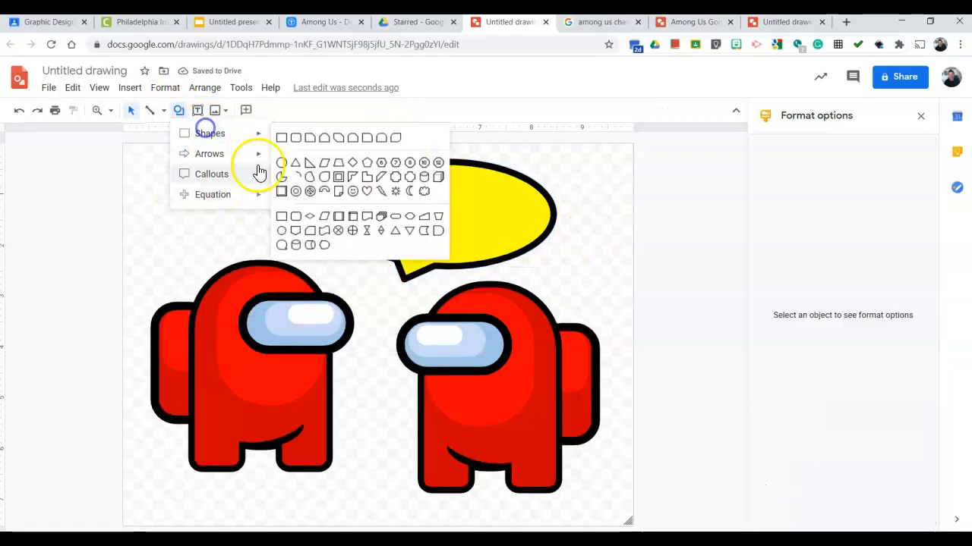
click(227, 134)
click(281, 137)
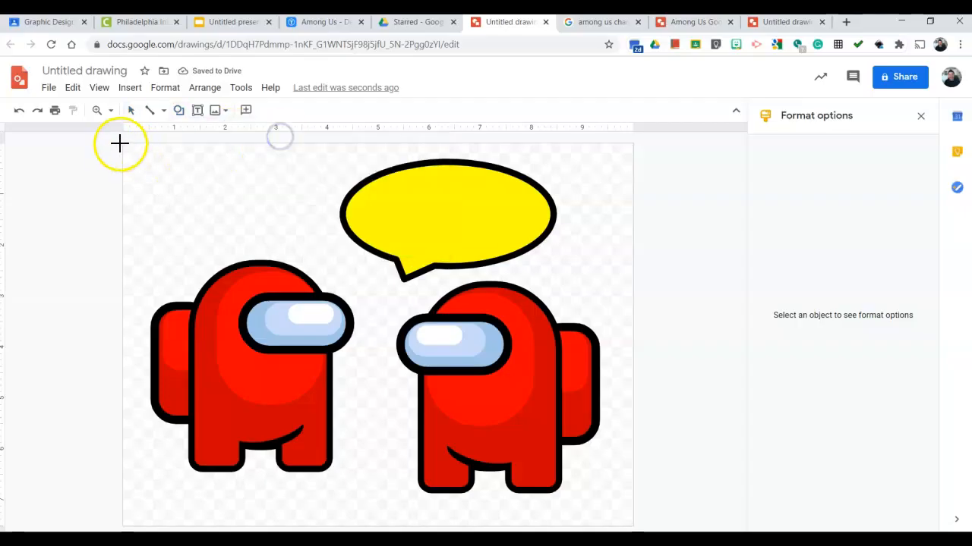
drag(122, 143, 633, 527)
click(245, 110)
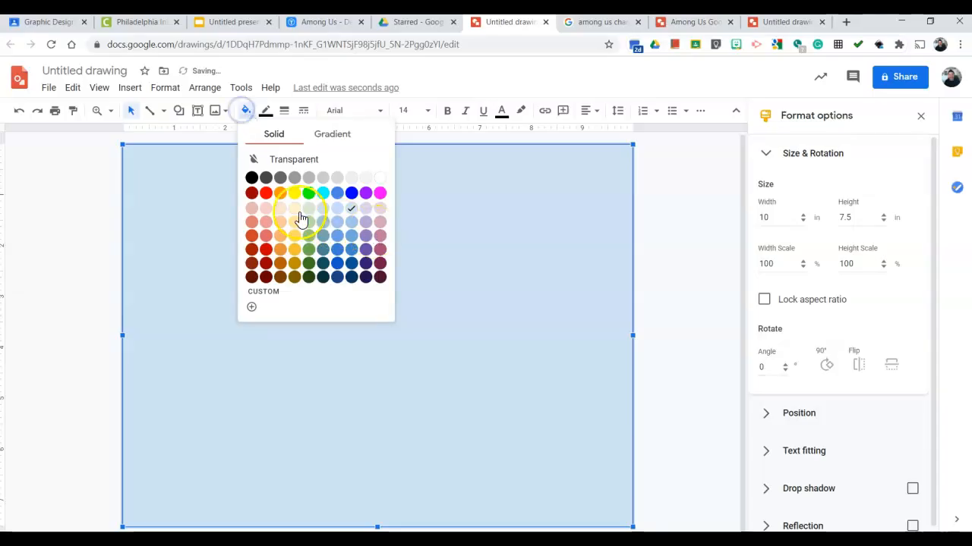
click(265, 177)
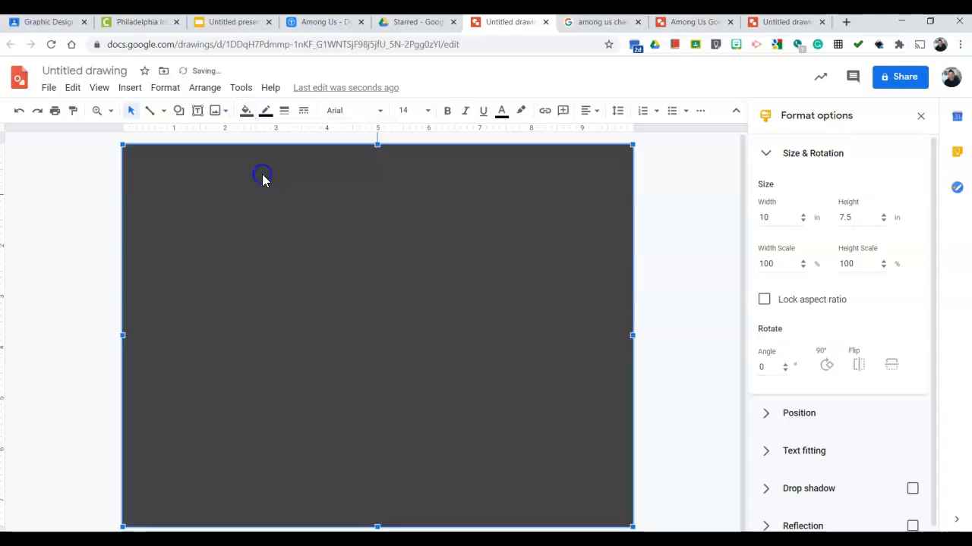
Send the dark grey rectangle to the back as the background behind the characters and speech bubble.
click(208, 90)
mouse_move(228, 109)
click(379, 173)
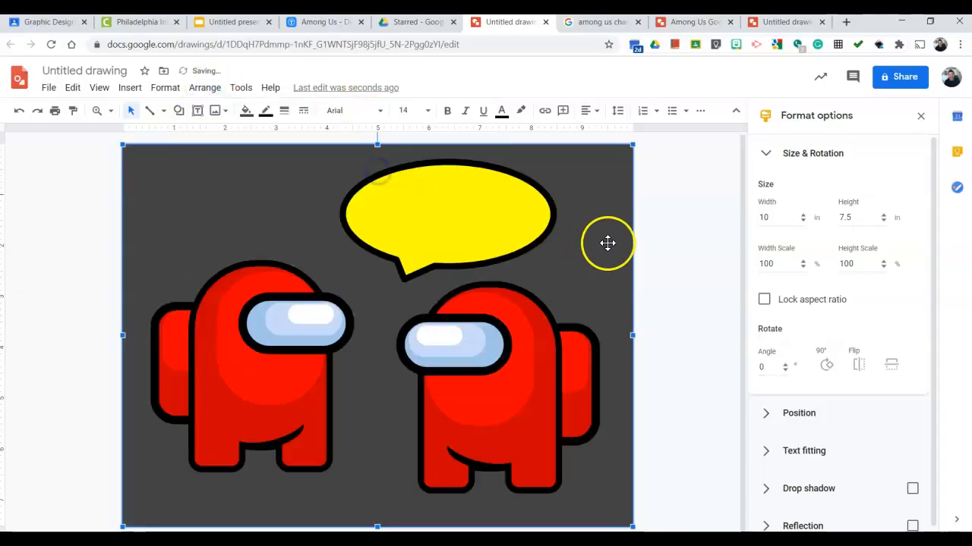
click(674, 251)
Draw a five-point star about 0.6 by 0.5 in above the left character and fill it white.
click(177, 111)
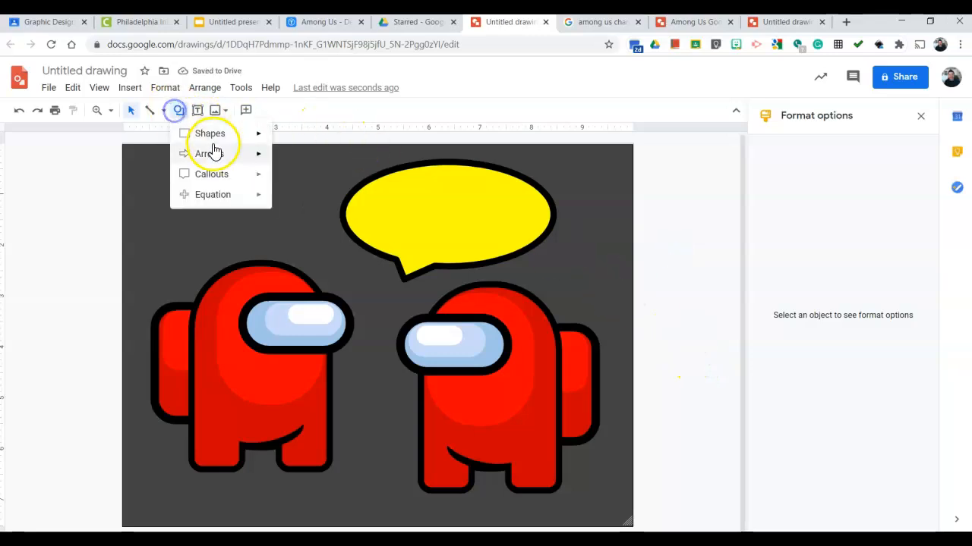
mouse_move(224, 185)
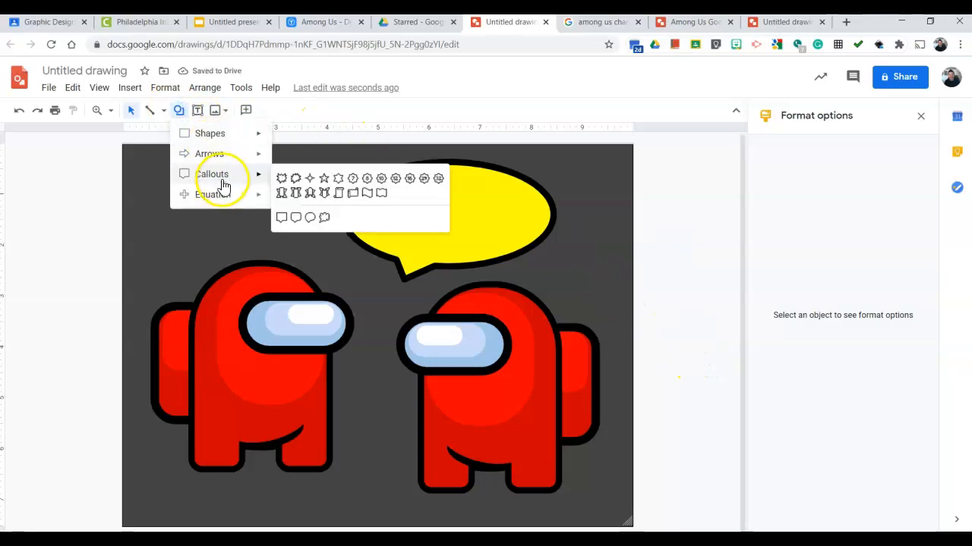
click(321, 178)
drag(222, 194, 226, 197)
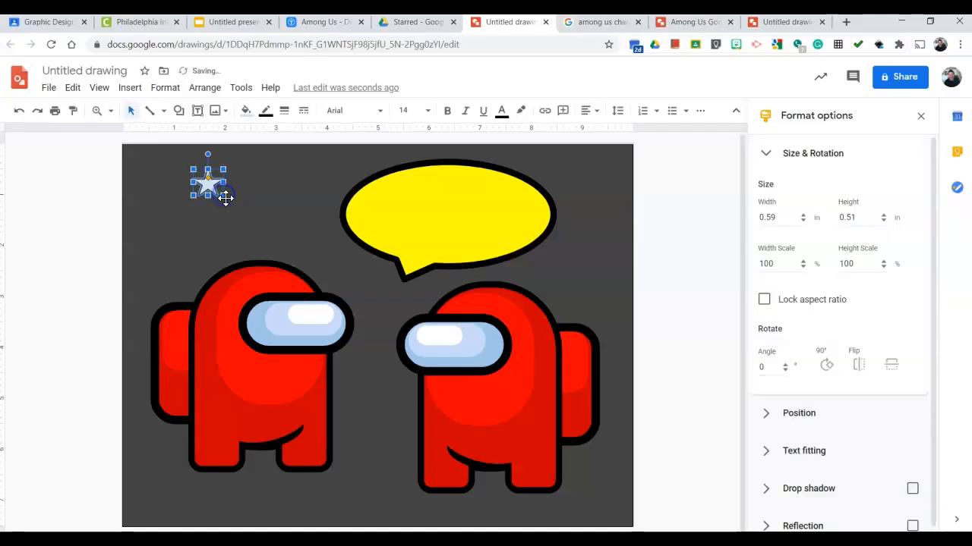
click(245, 111)
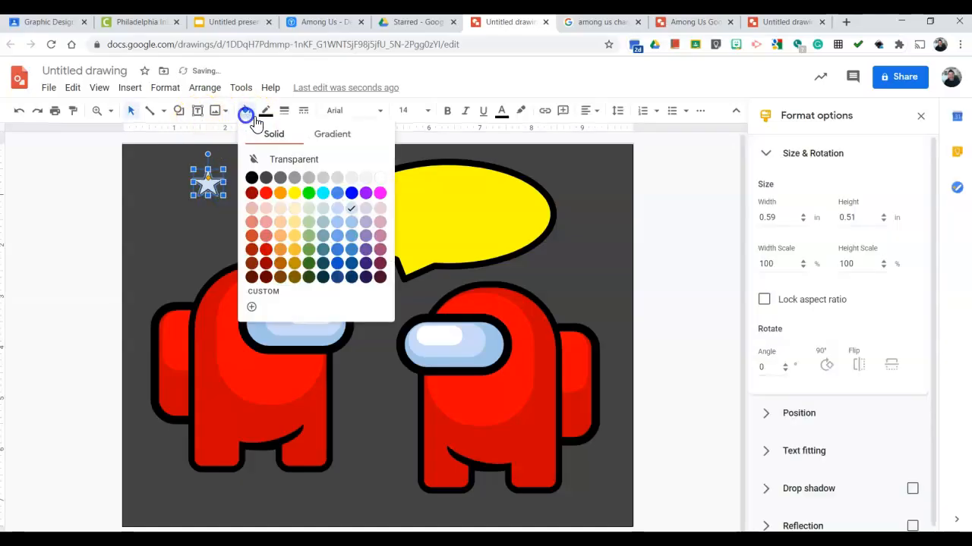
click(382, 180)
click(324, 206)
click(688, 290)
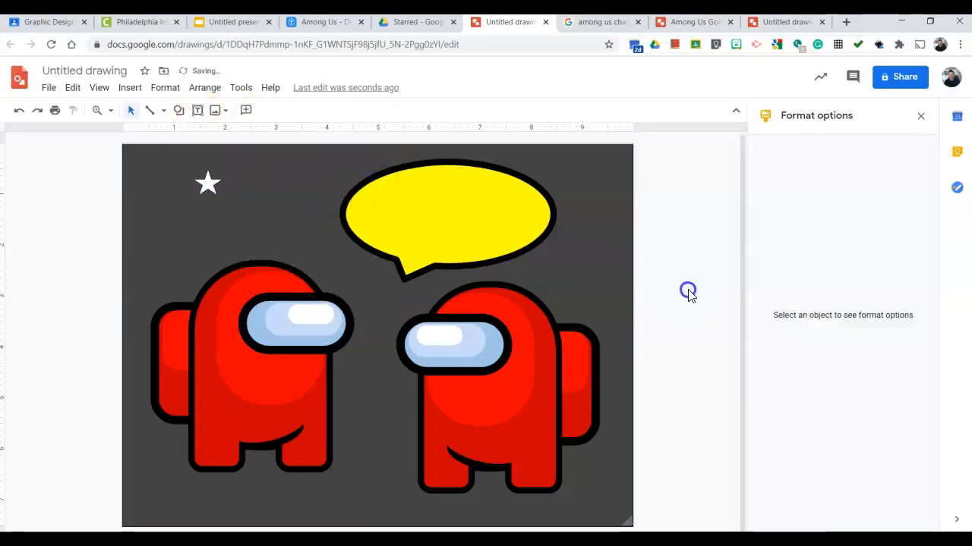
Rotate the right character about 14 degrees clockwise and adjust its position beneath the speech bubble.
drag(538, 394, 548, 402)
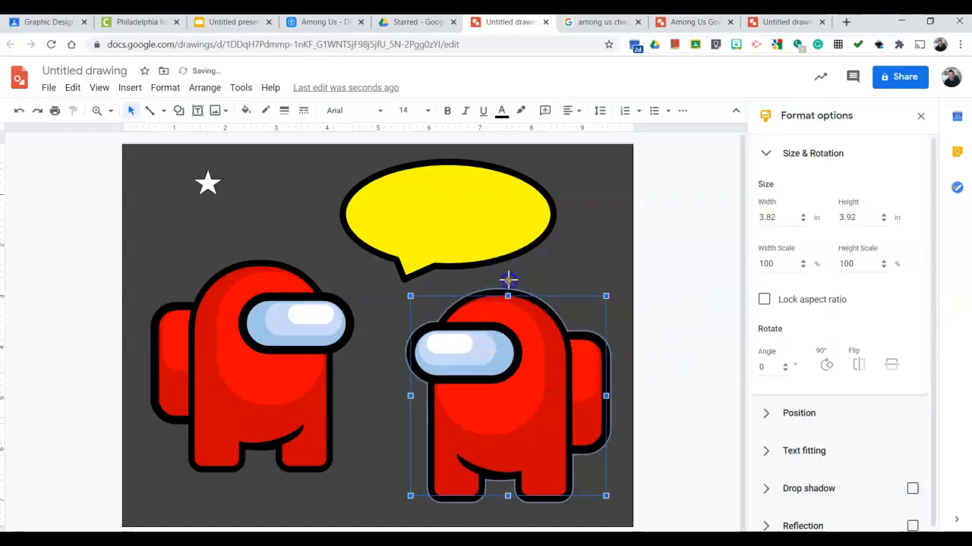
drag(507, 280, 591, 294)
drag(573, 357, 565, 366)
click(648, 360)
mouse_move(531, 401)
mouse_down()
mouse_move(547, 388)
mouse_move(516, 400)
mouse_up()
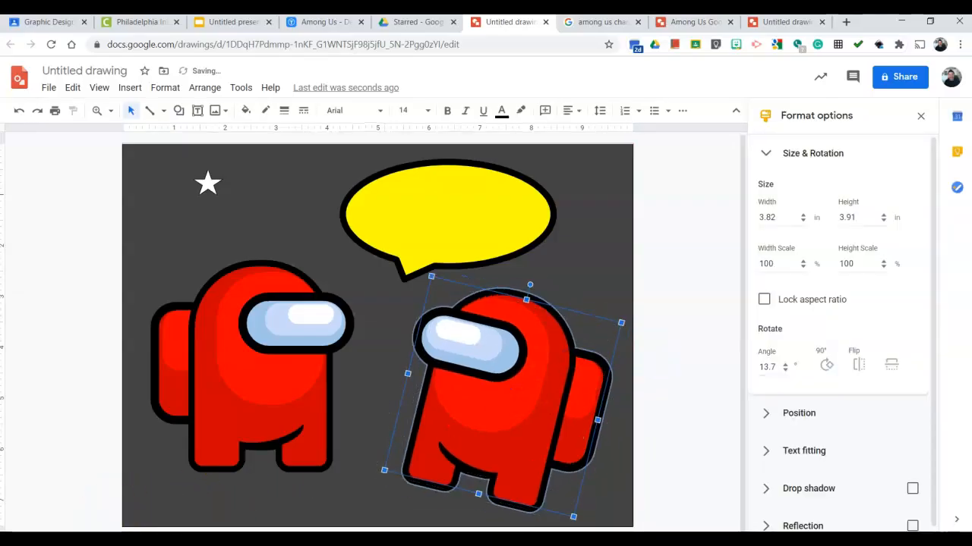